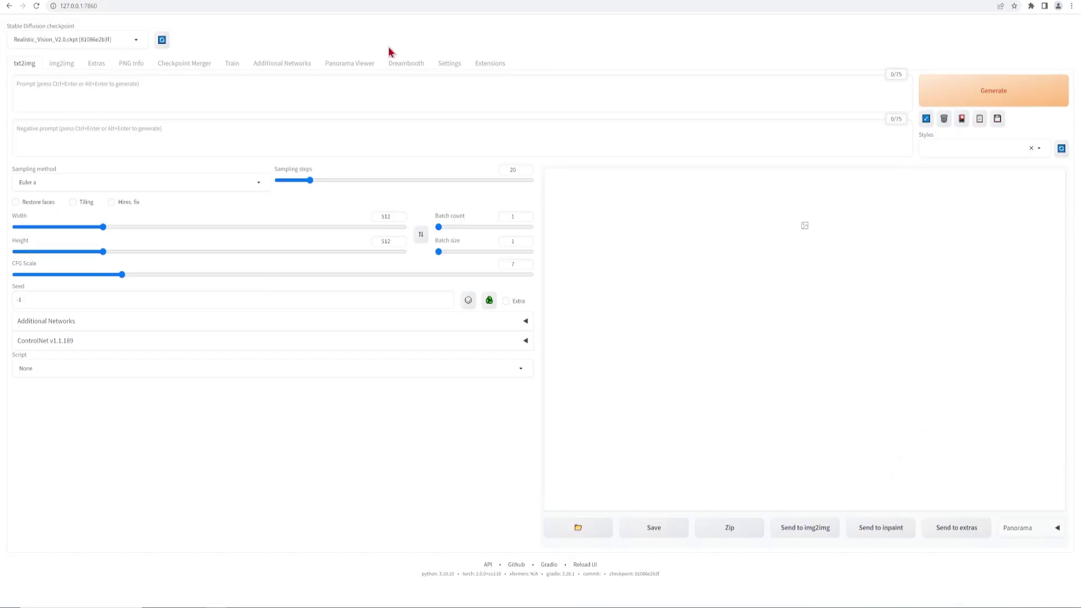
Find the 'prompt travel' extension in the Available extensions list and install it
click(495, 66)
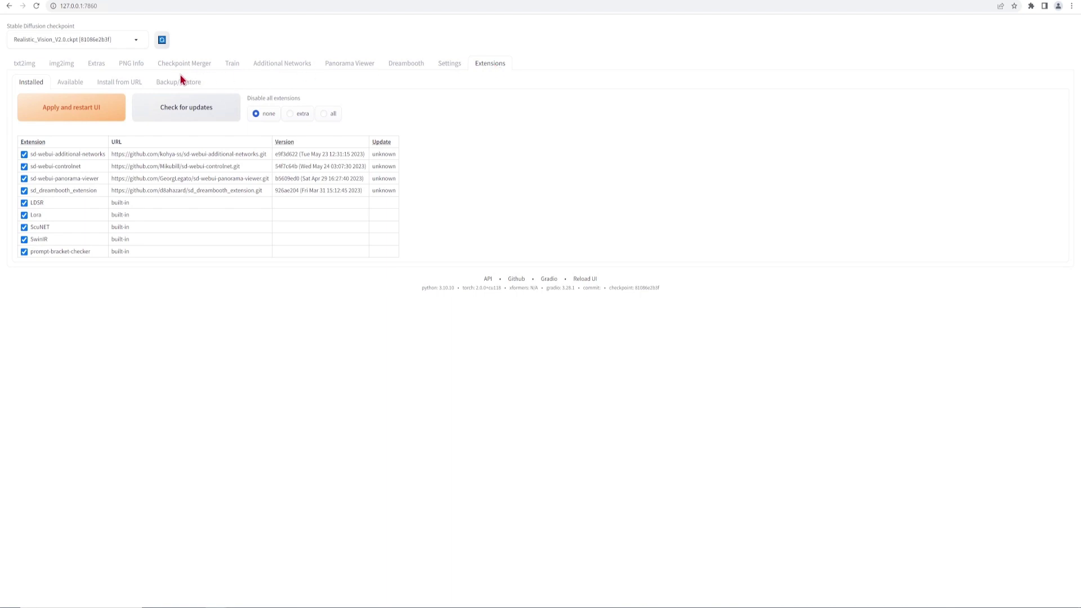
click(78, 85)
click(80, 195)
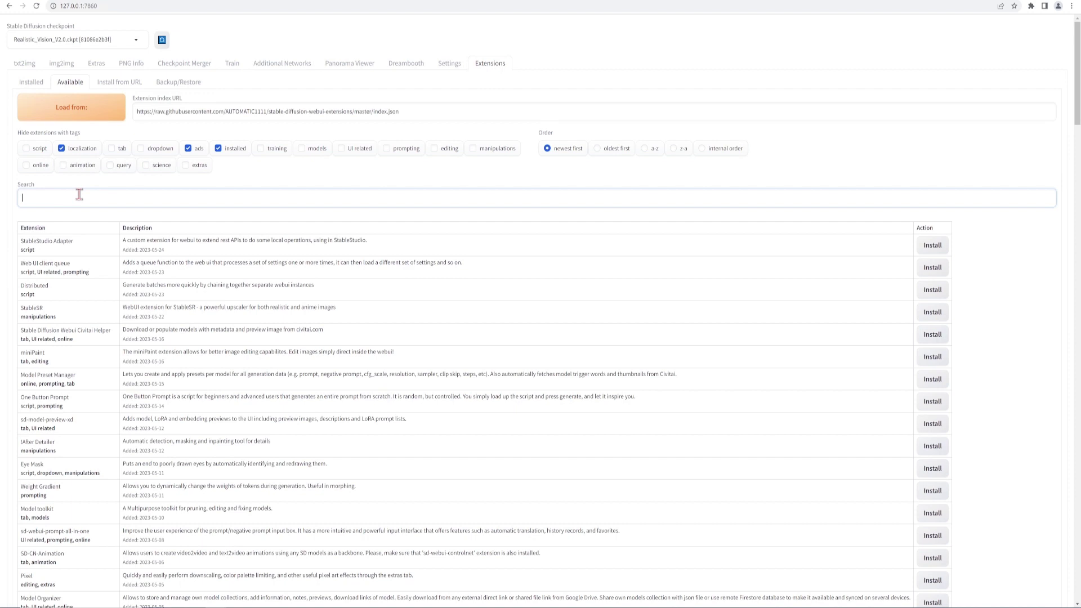
text(promp)
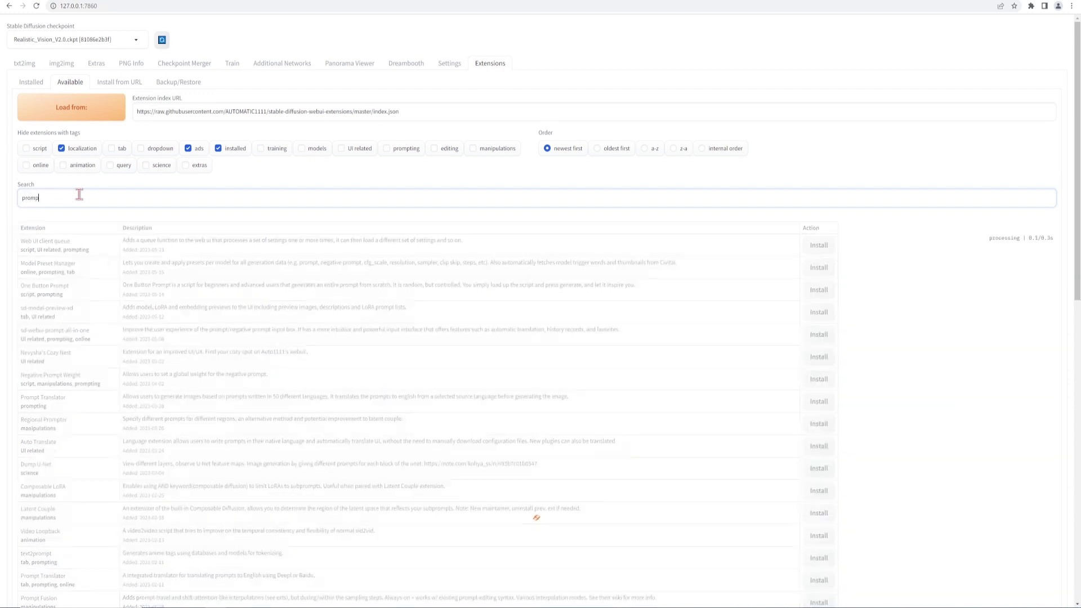
text(t travel)
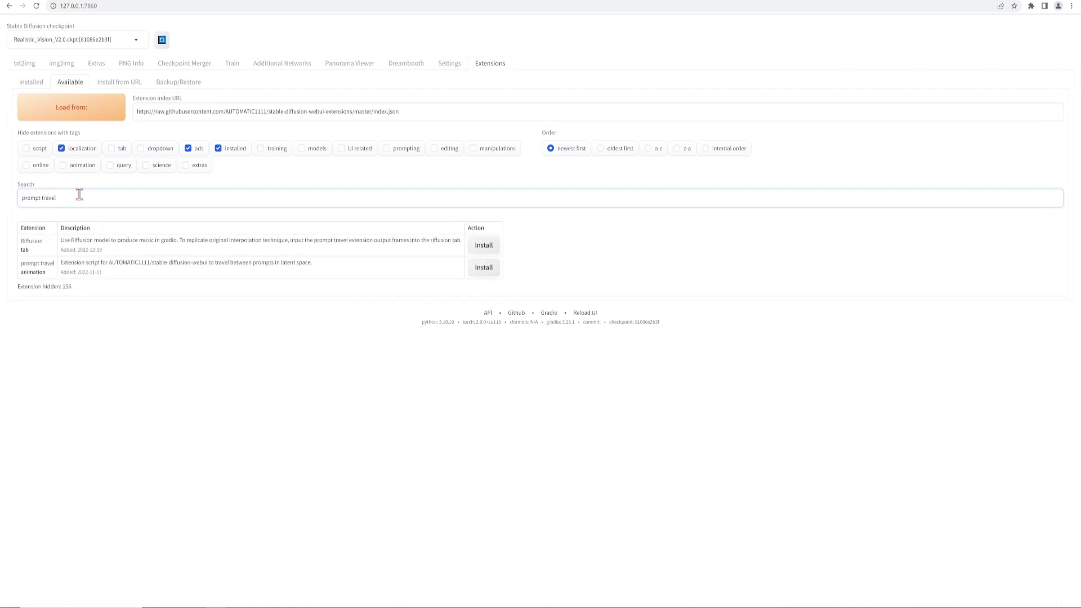
click(304, 269)
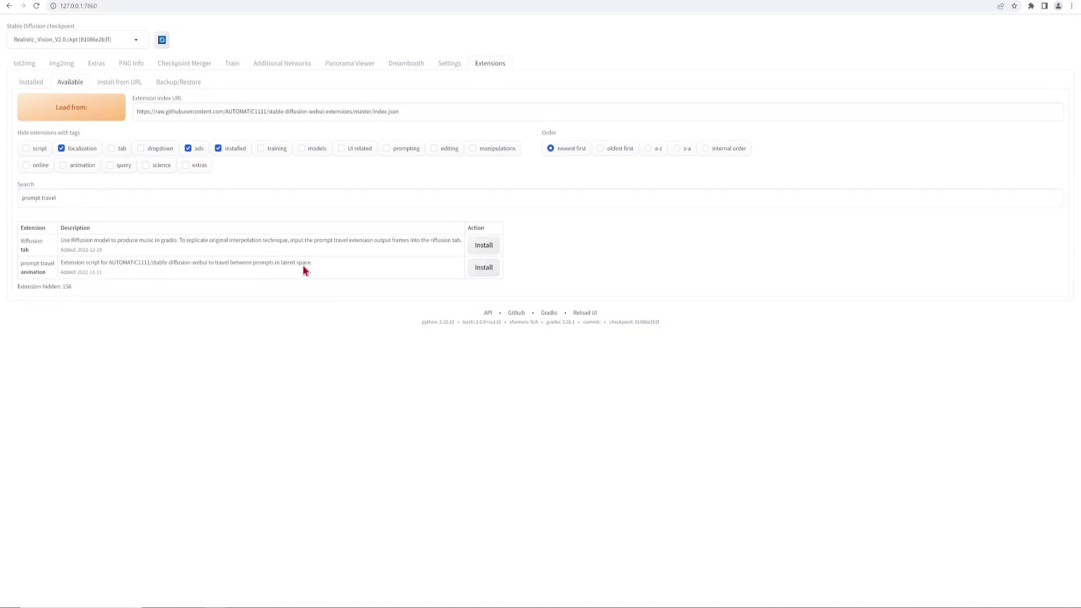
click(476, 271)
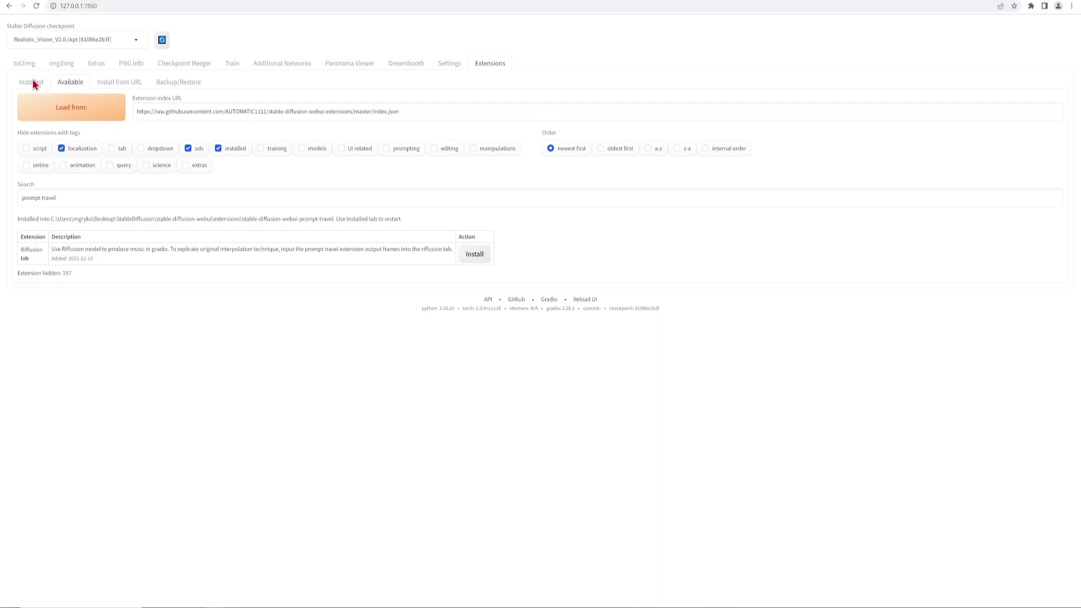
Apply the installed extensions and restart the UI to load prompt travel
click(113, 82)
click(32, 83)
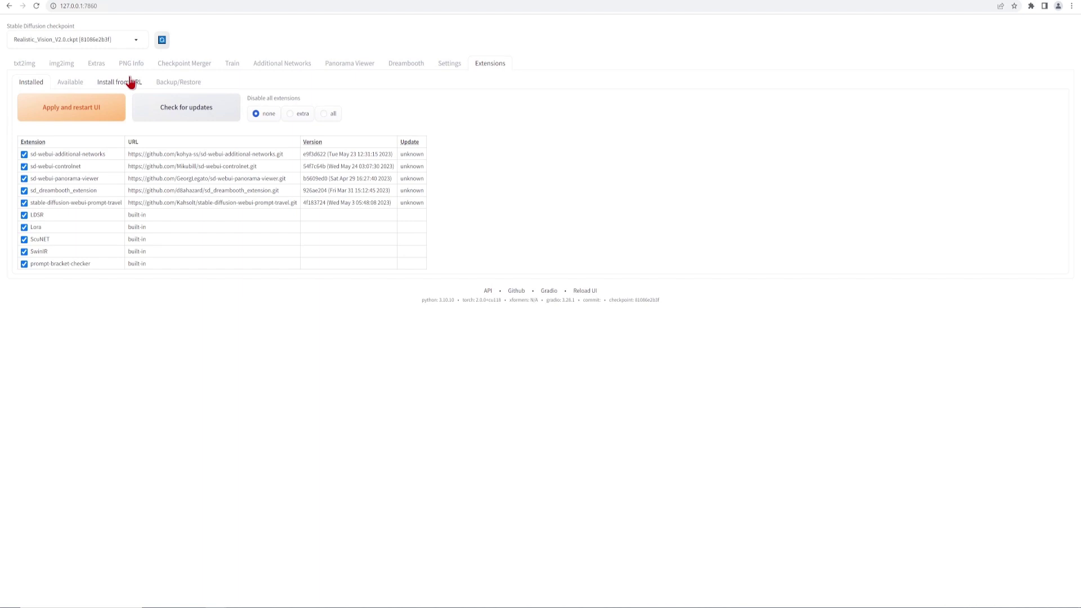
click(101, 108)
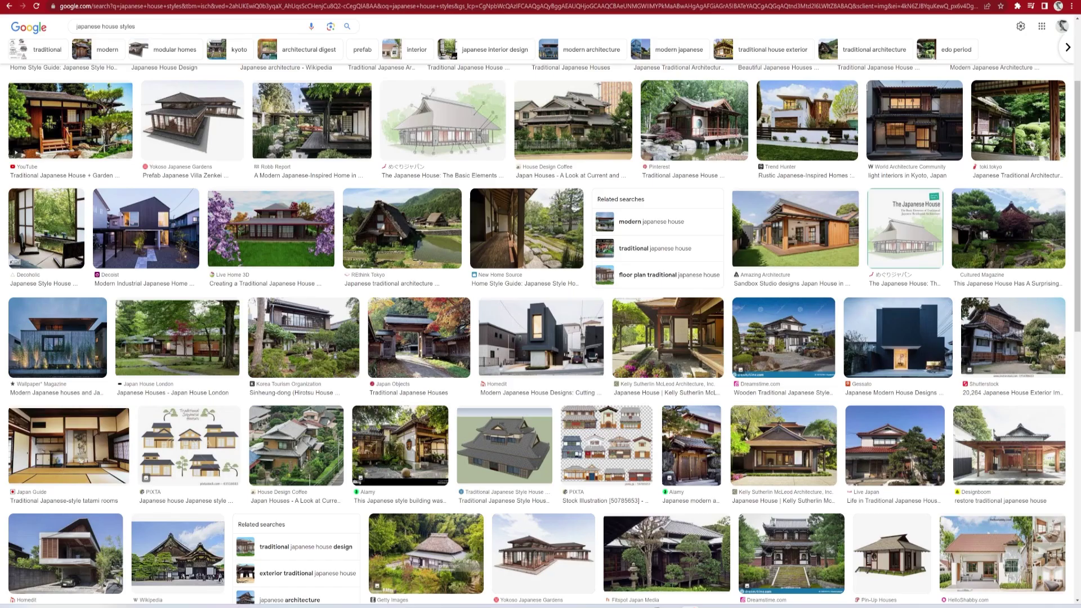
Scroll through the Google Images results for Japanese house styles
scroll(1071, 256, down, 3)
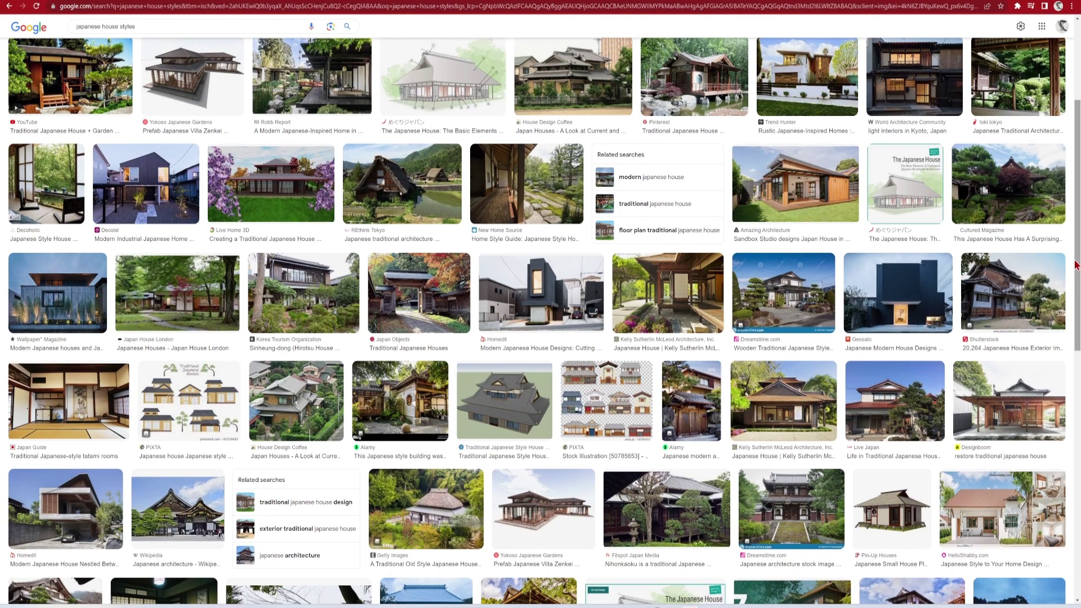
scroll(1074, 265, down, 5)
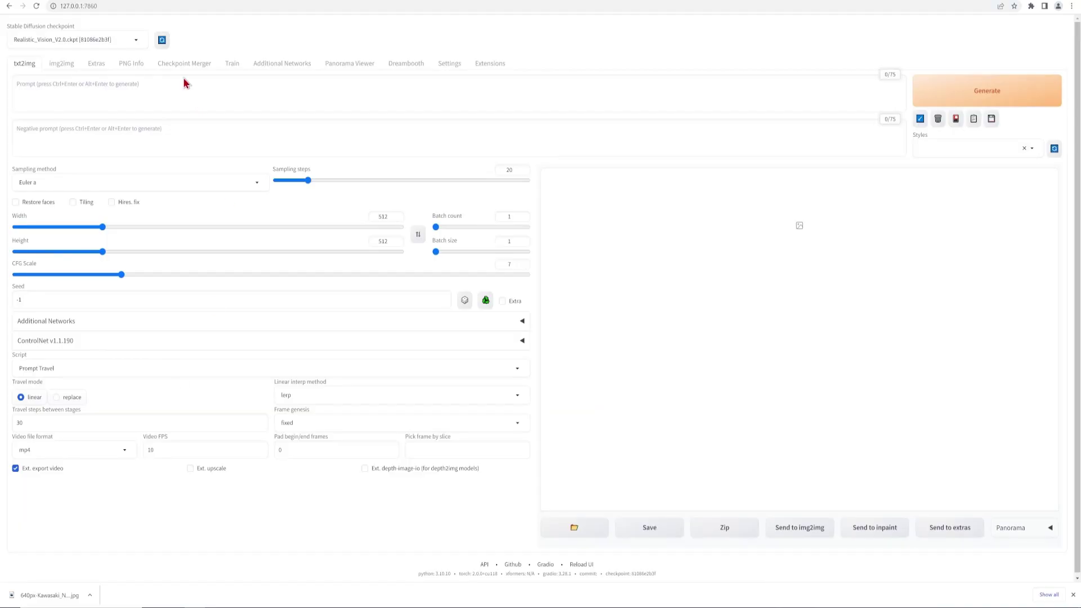
On img2img, keep the Realistic_Vision_V2.0 checkpoint and paste in the downloaded house photo
click(61, 67)
click(139, 43)
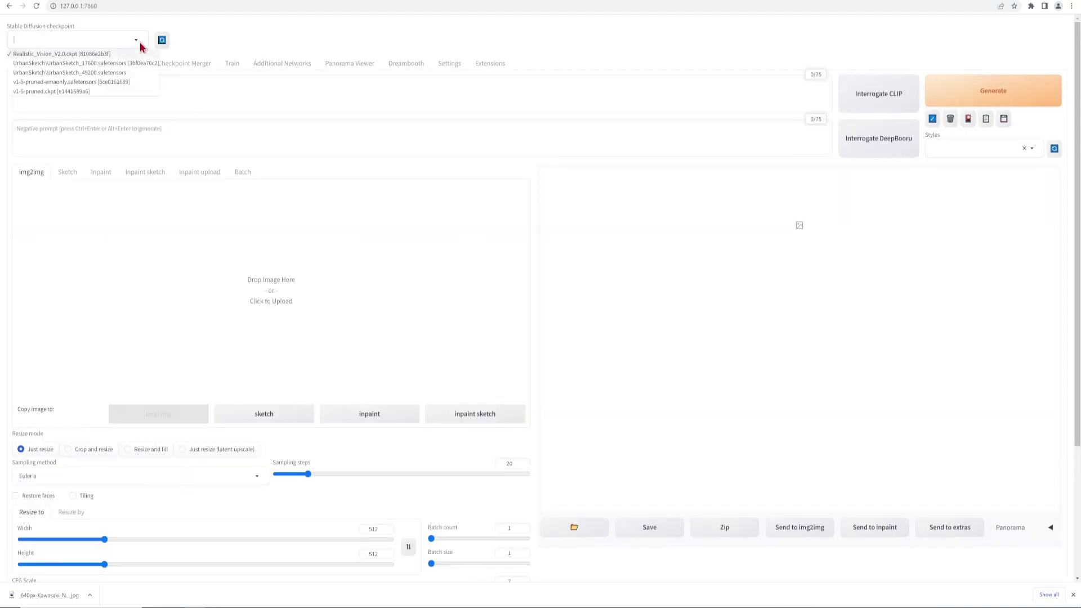
click(115, 54)
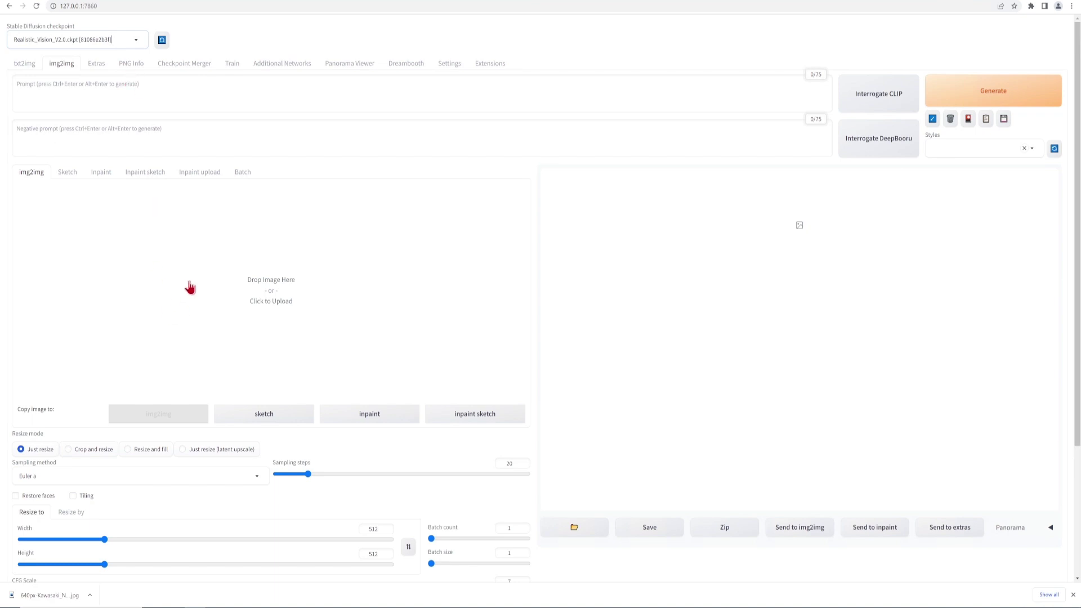
key(ctrl+v)
click(189, 134)
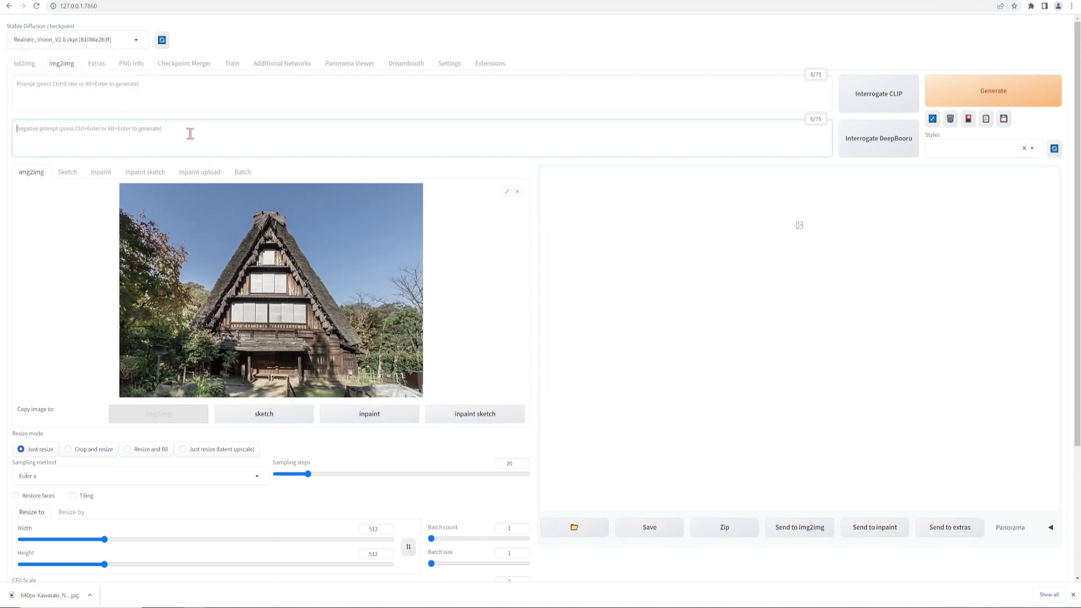
Set the output width to 750 and the CFG scale to 8
scroll(208, 480, down, 3)
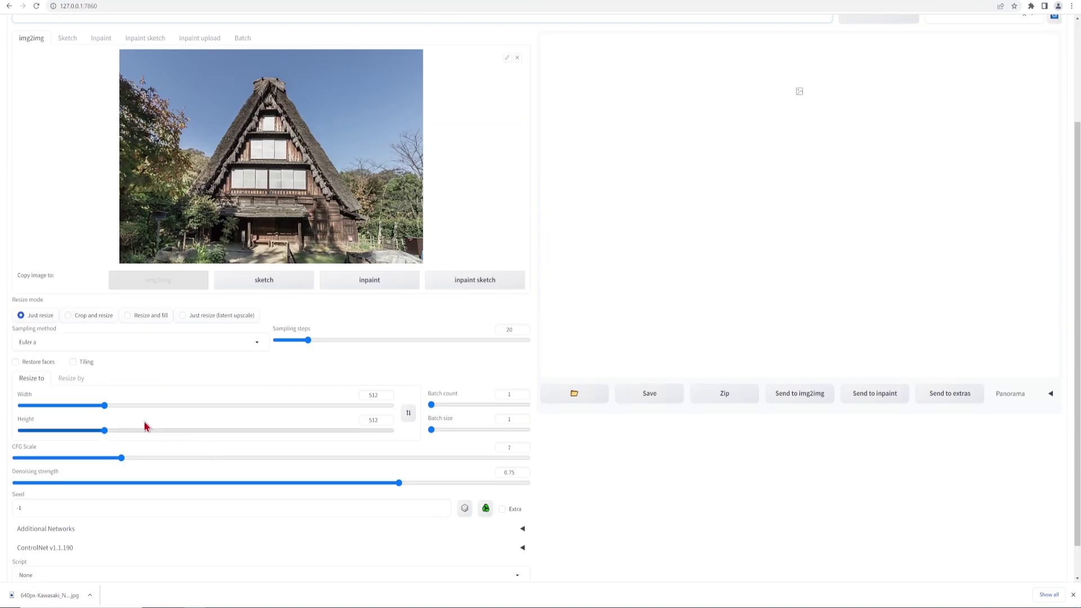
click(108, 406)
drag(109, 411, 154, 409)
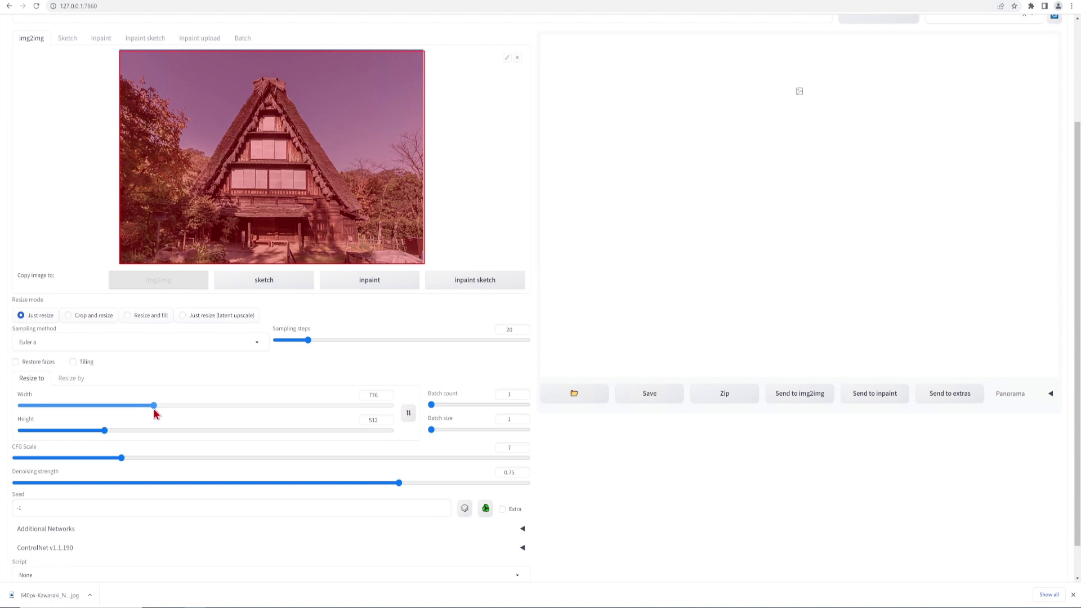
double_click(377, 395)
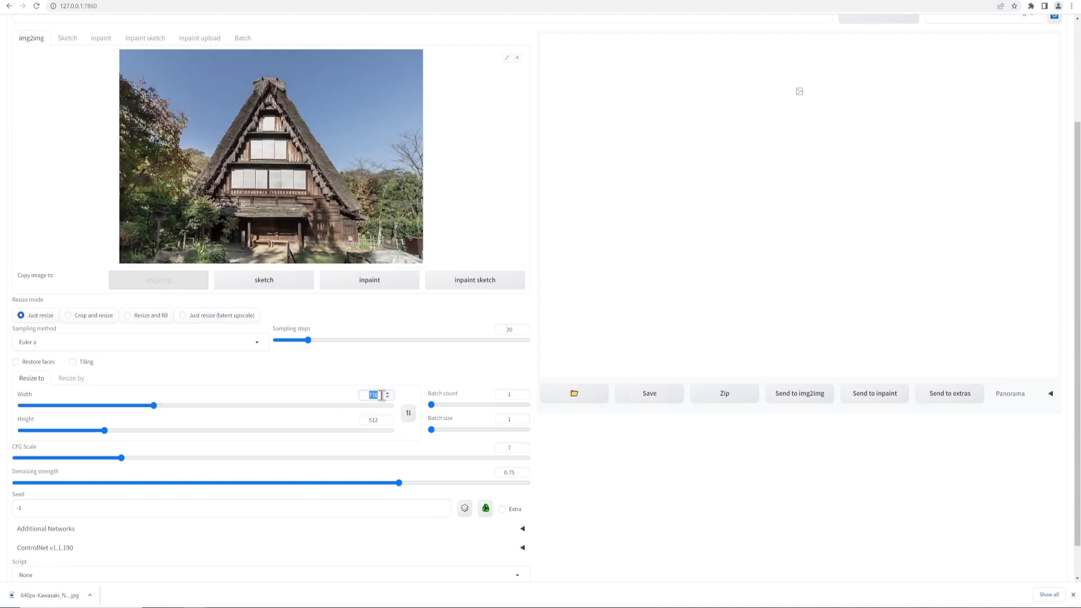
text(750)
drag(123, 459, 138, 460)
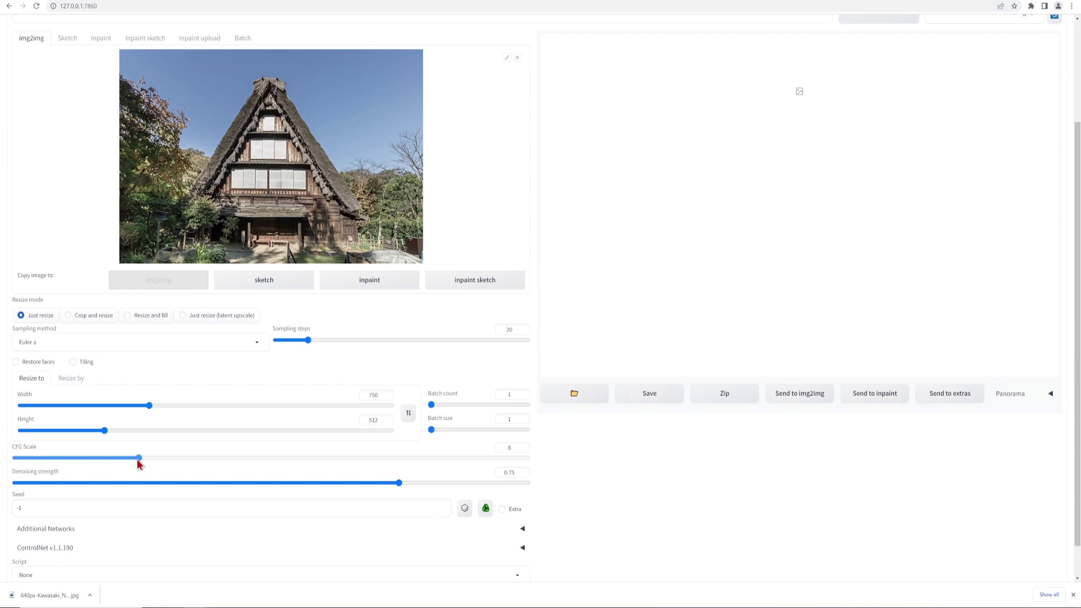
click(144, 509)
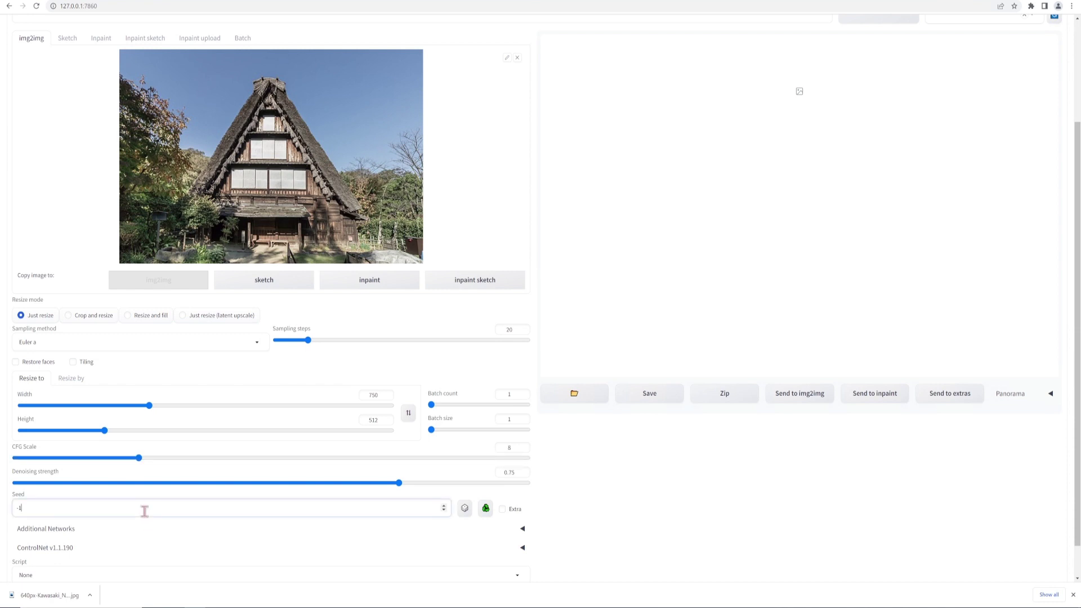
Set sampling steps to 30 and choose the Prompt Travel script
scroll(144, 510, down, 1)
double_click(508, 291)
text(30)
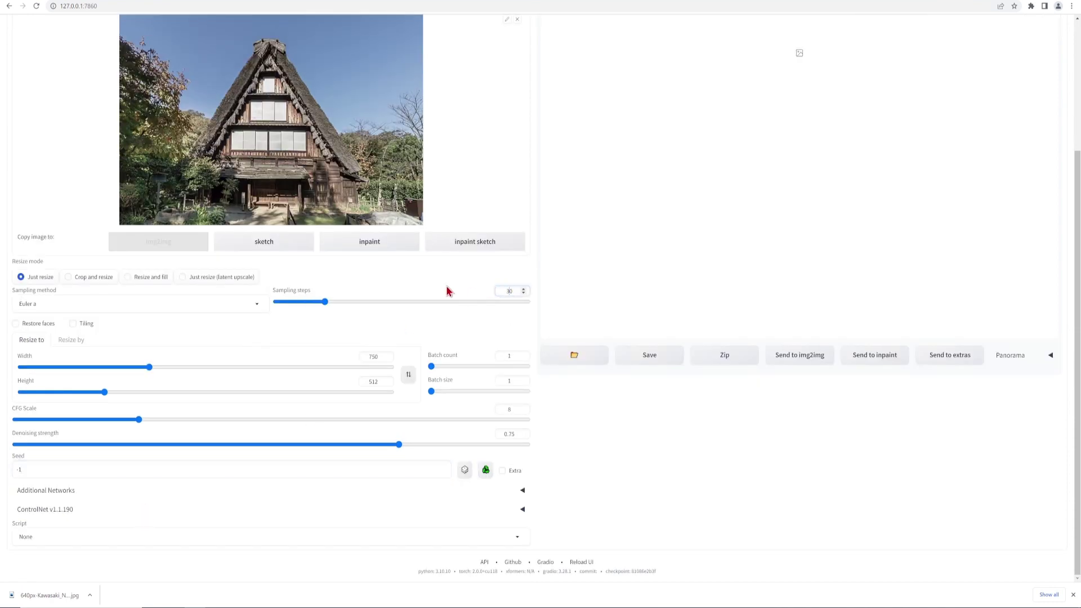
click(60, 537)
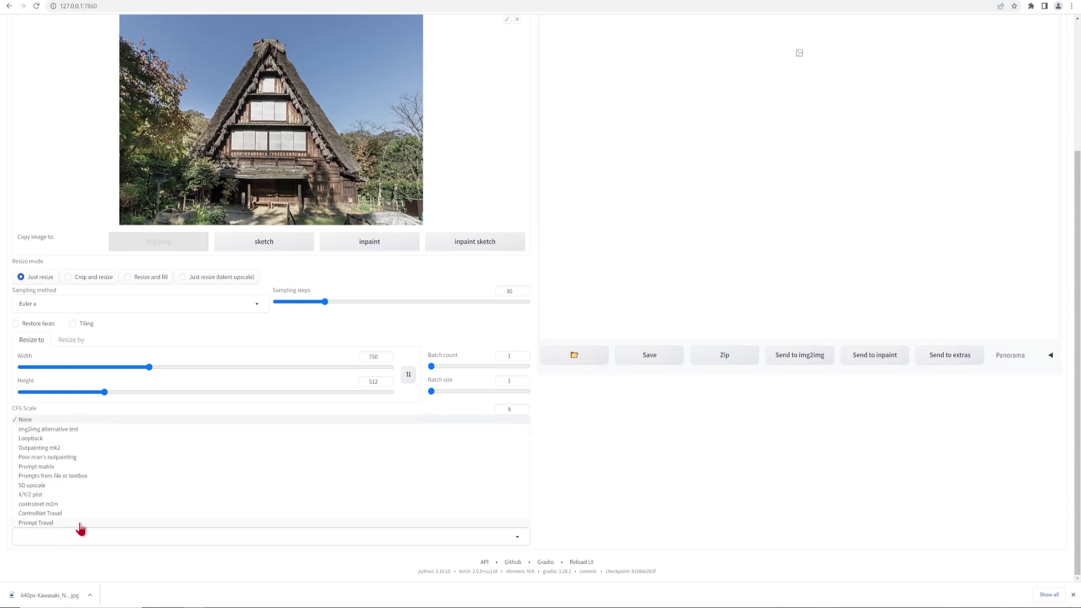
click(79, 522)
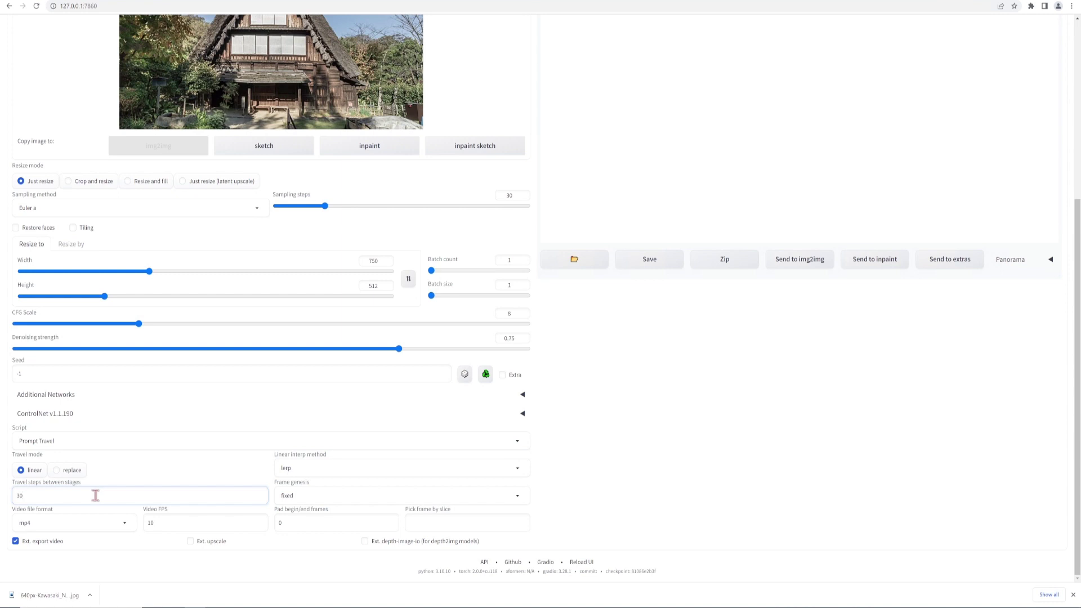
click(175, 524)
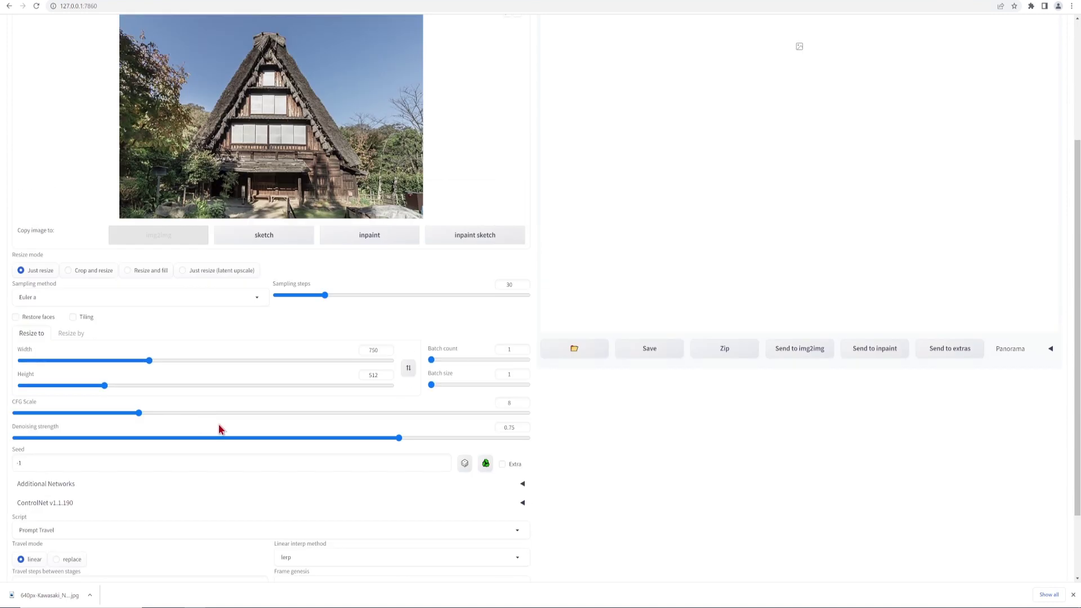
click(145, 83)
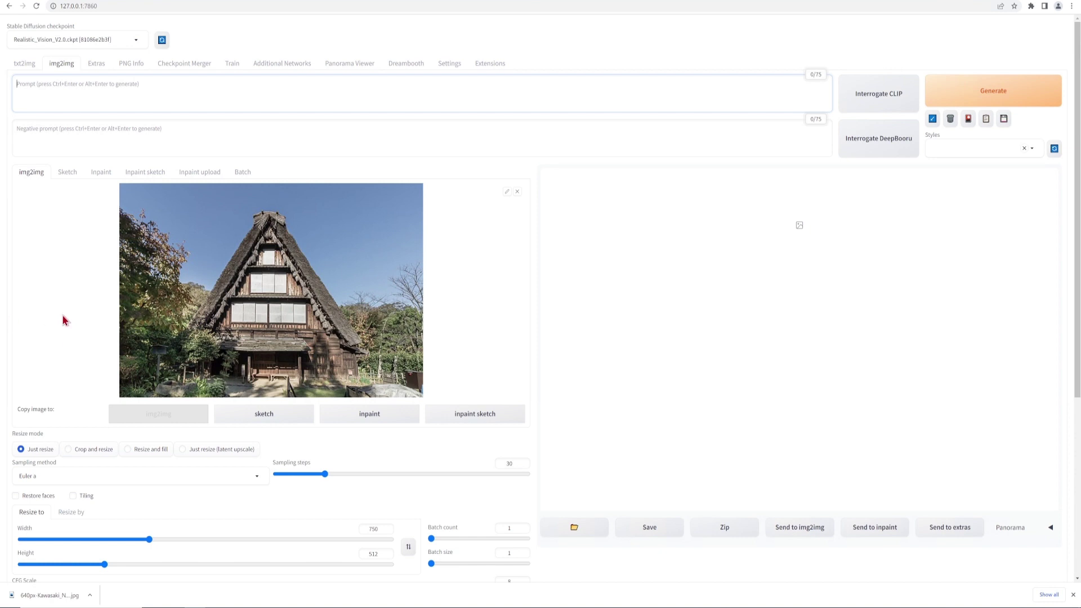
Paste the house prompt lines, from countryside farmhouse through Kyoto, Showa Tokyo, Tadao Ando to Kengo Kuma
click(75, 100)
text(realistic detailed architectural front elevation photo of a traditional two storey Japanese farmhouse in countryside.)
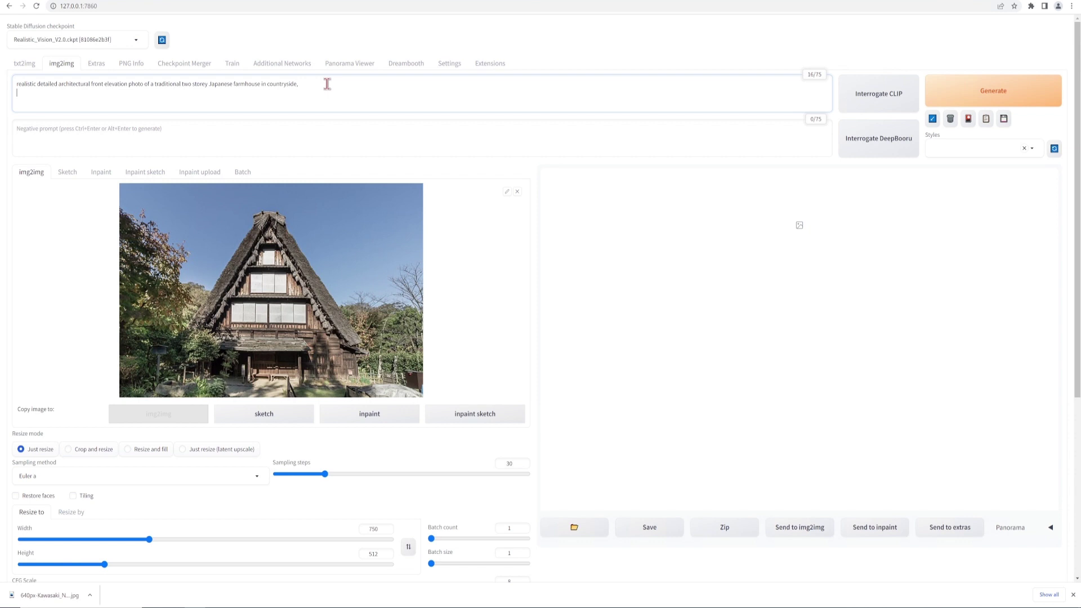
text(realistic detailed architectural front elevation photo of a traditional two  storey wooden a Kyoto town house in kyoto,)
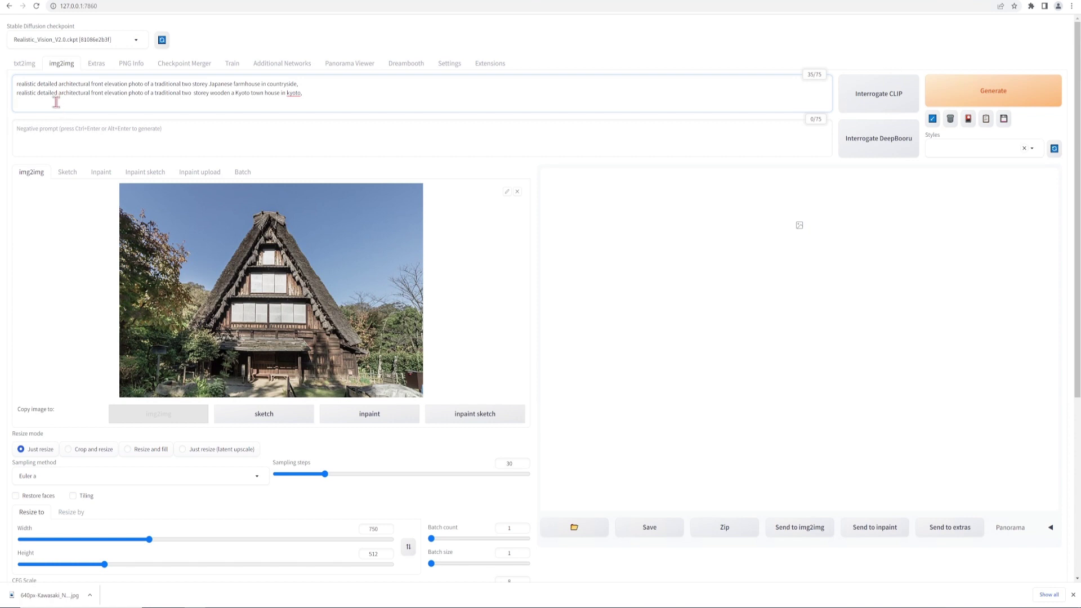
key(ctrl+v)
key(Return)
text(realistic detailed architectural front elevation photo of a Japanese modern two storey concrete house by tadao ando in Tokyo,)
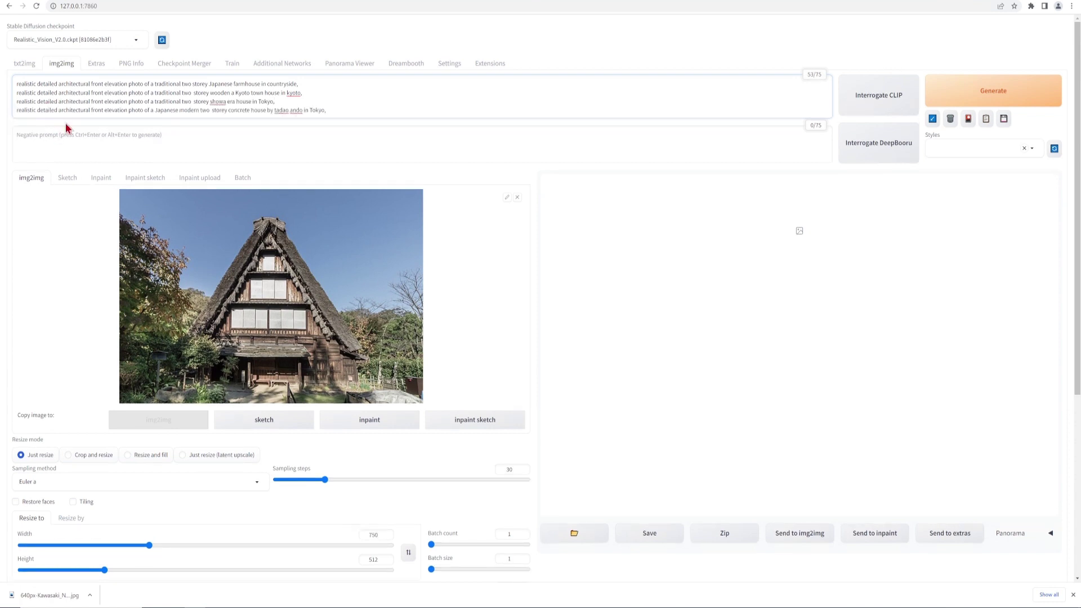
key(Return)
text(realistic detailed architectural front elevation photo of a Japanese modern two  storey wooden house by kengo kuma in Tokyo,)
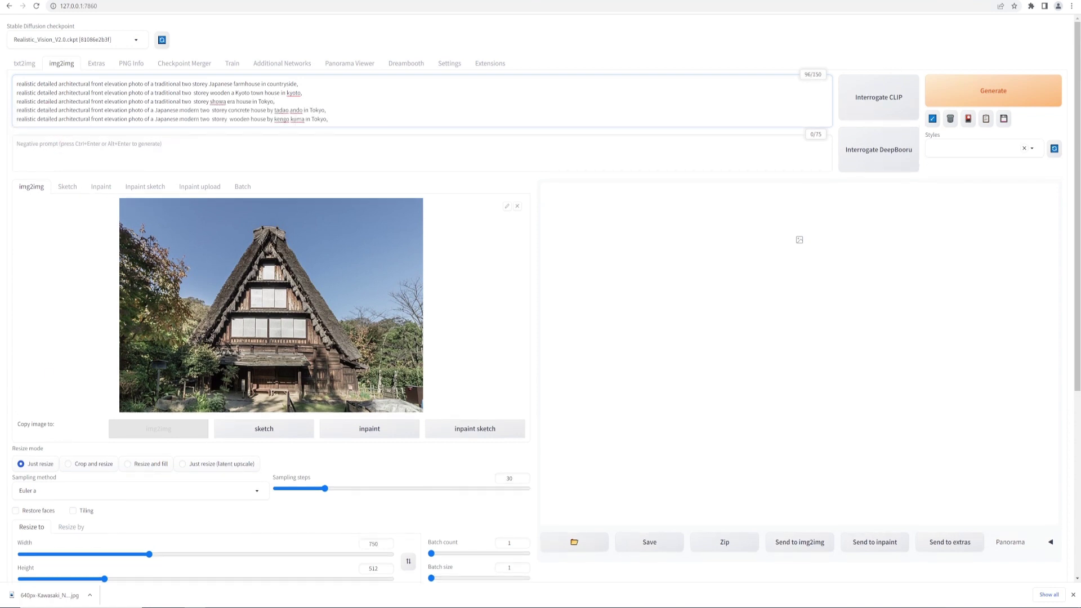
Paste the negative prompt of unwanted image qualities and start generating
click(163, 148)
text(anime, fuzzy, ugly, bad quality, grainy, people, blur, unfocused, text, distorted, tower, tall, plain, distorted, perspective, thick, roof)
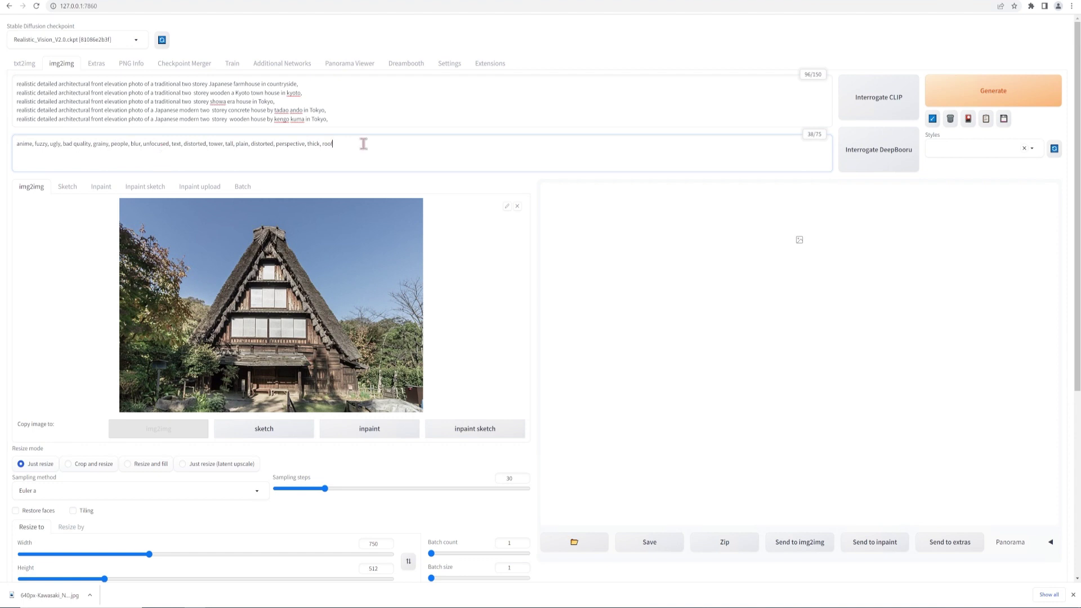
click(990, 97)
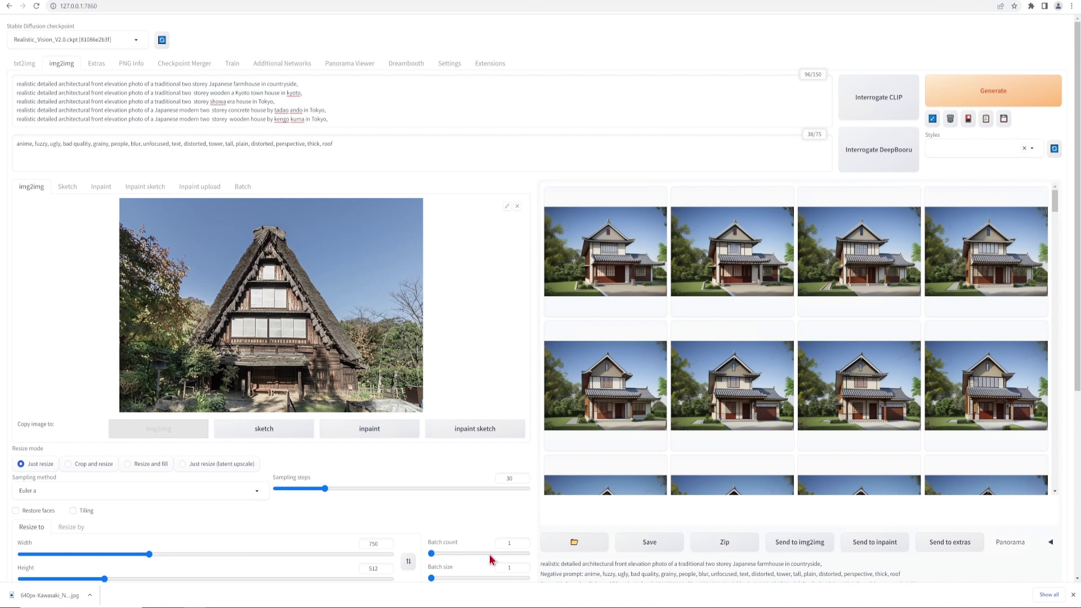
Open prompt_travel output folder 00007, browse the frames, and play travel-00007
click(582, 545)
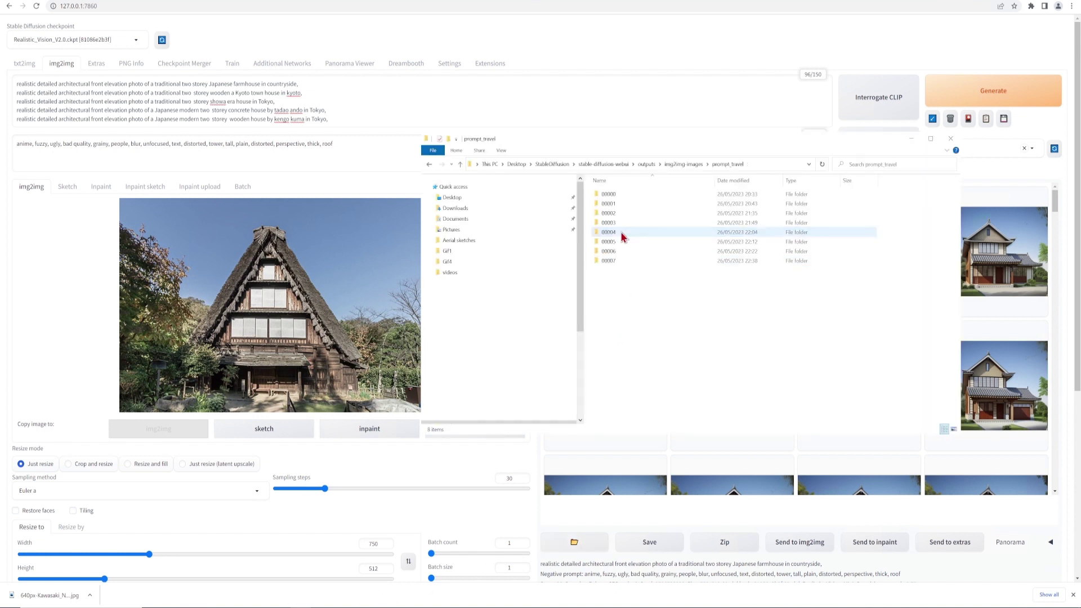
double_click(621, 233)
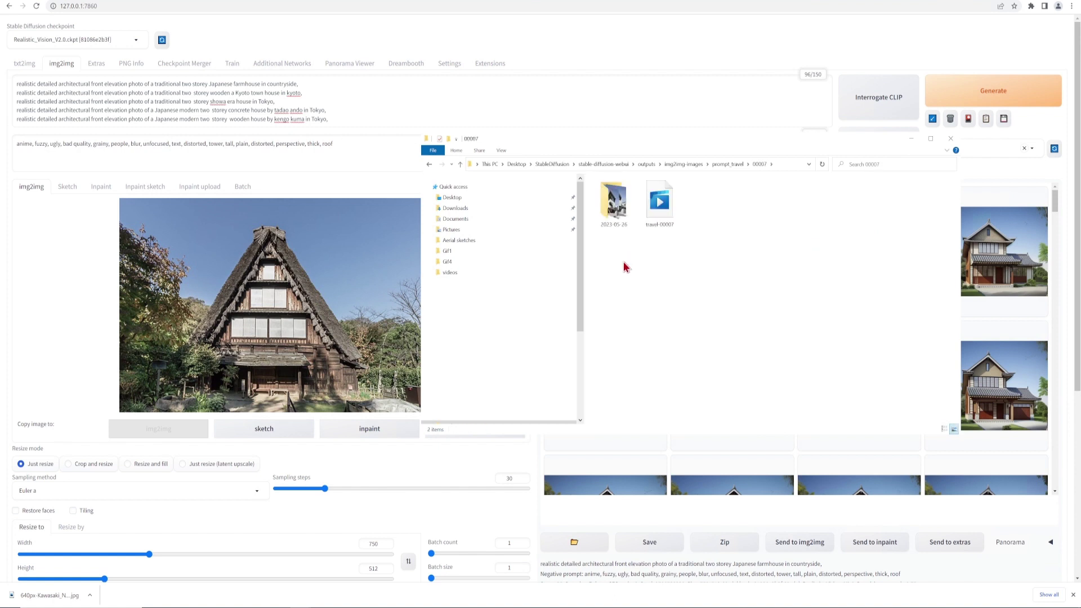
double_click(613, 202)
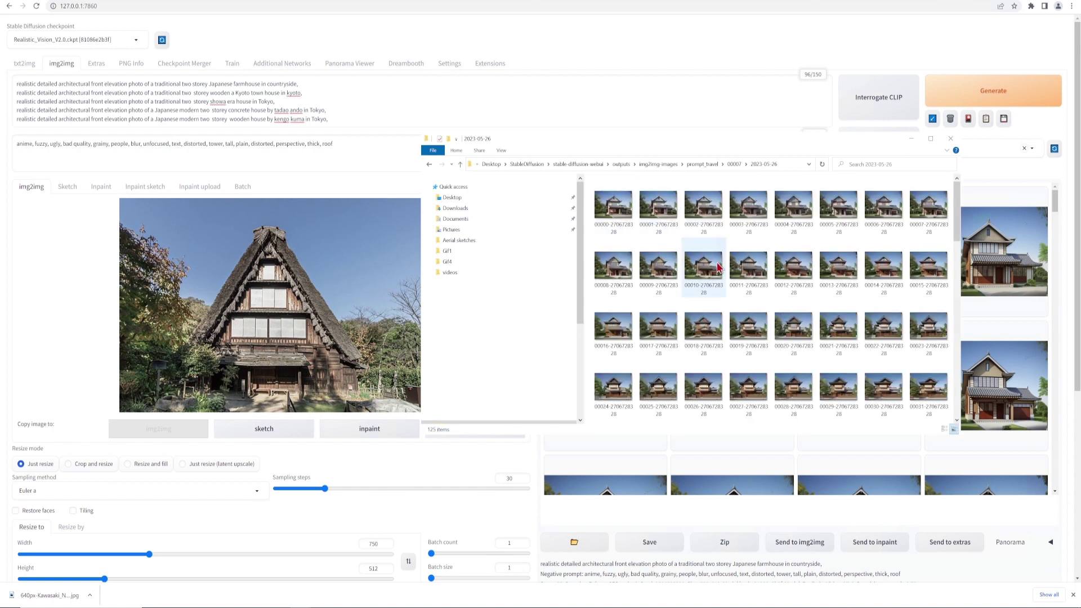
scroll(703, 268, down, 5)
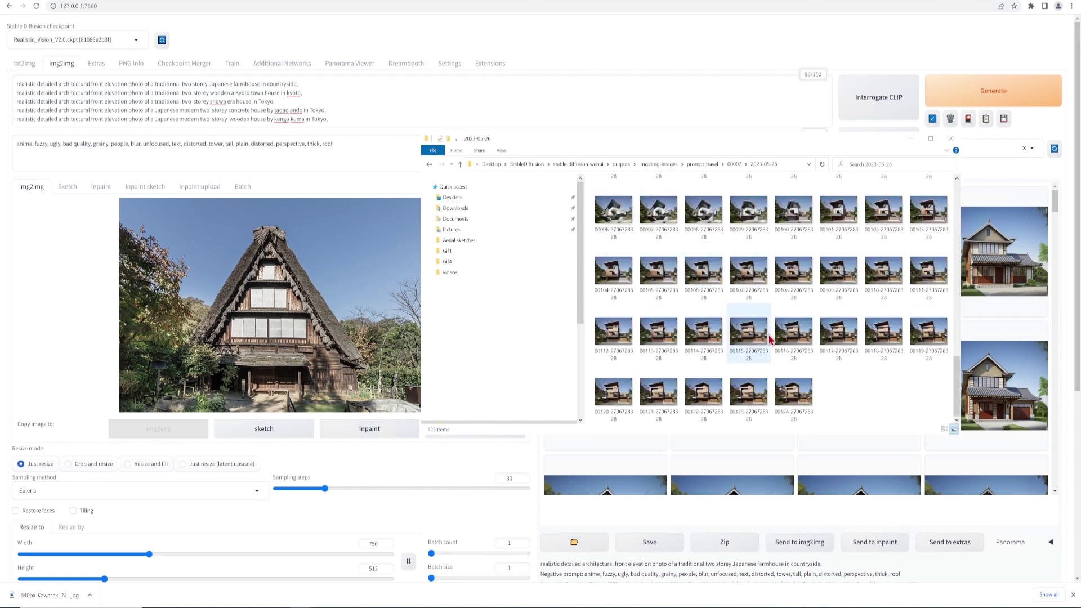
scroll(768, 335, up, 5)
click(734, 163)
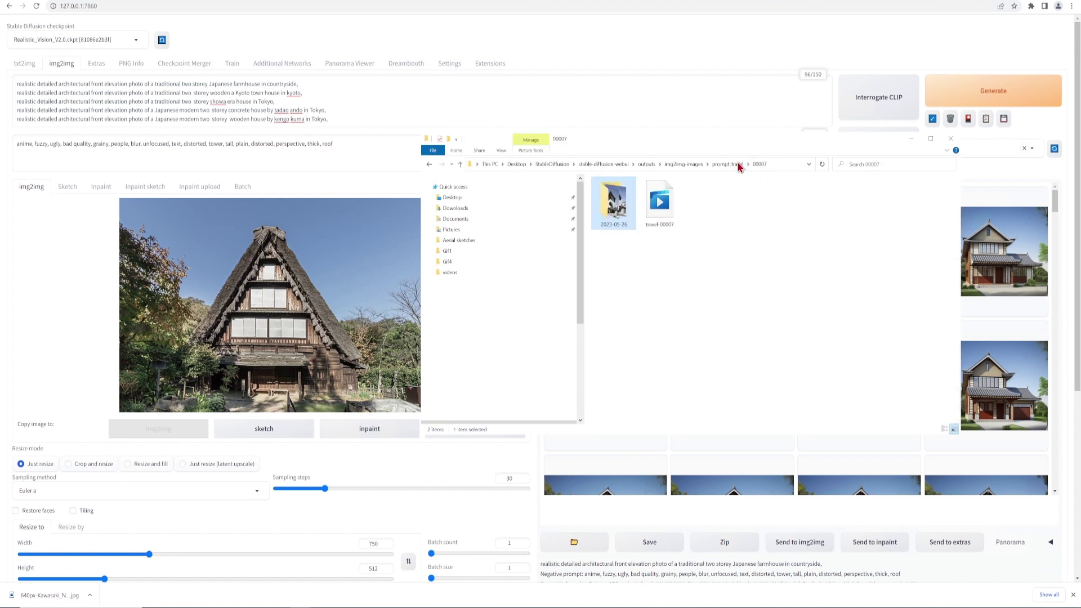
click(676, 225)
double_click(677, 229)
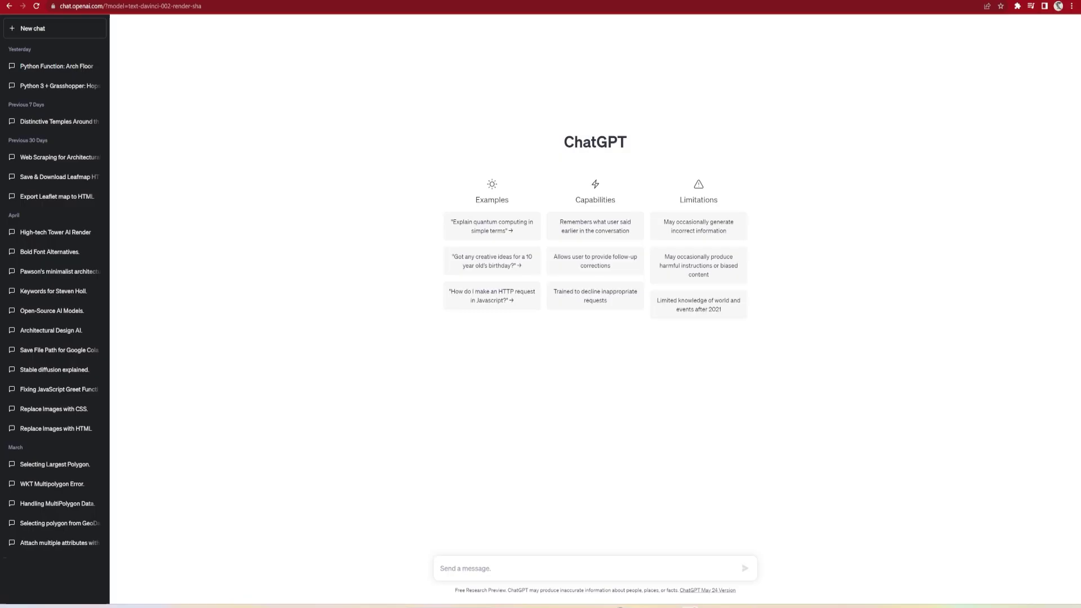
Ask ChatGPT to 'write a list of 10 distinctive and remarkable ceilings across the world'
click(525, 571)
text(write a)
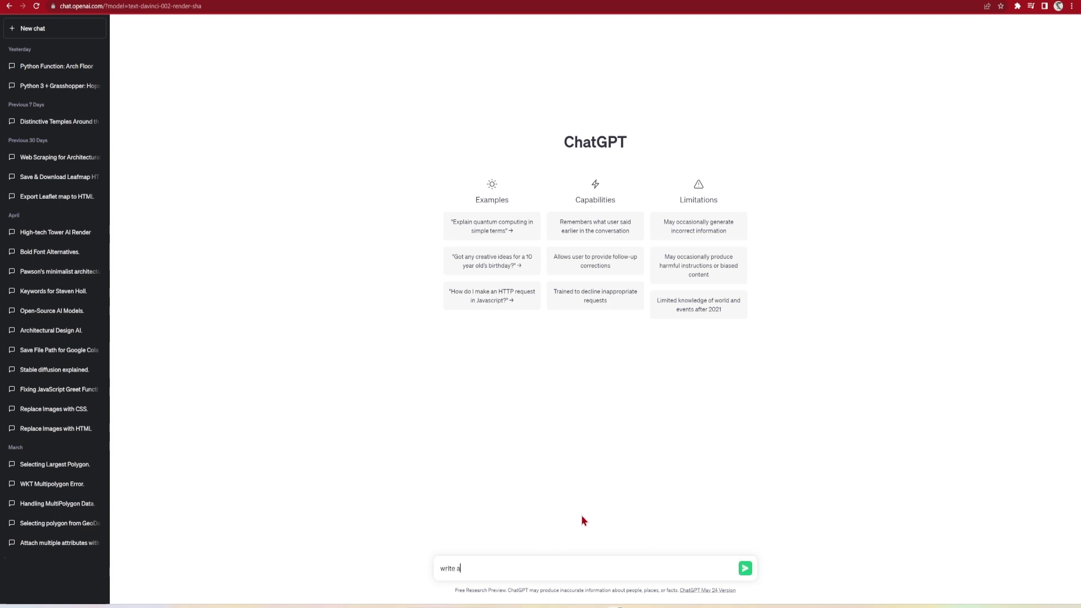
text( list of 10 distinctive and remarkable)
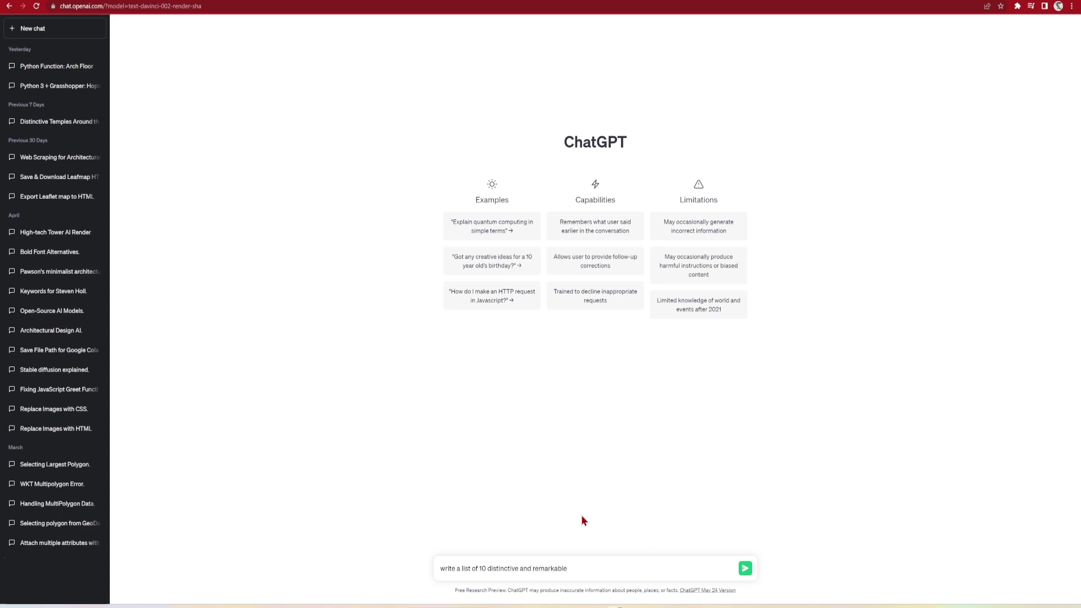
text( ceilings across the world)
key(Return)
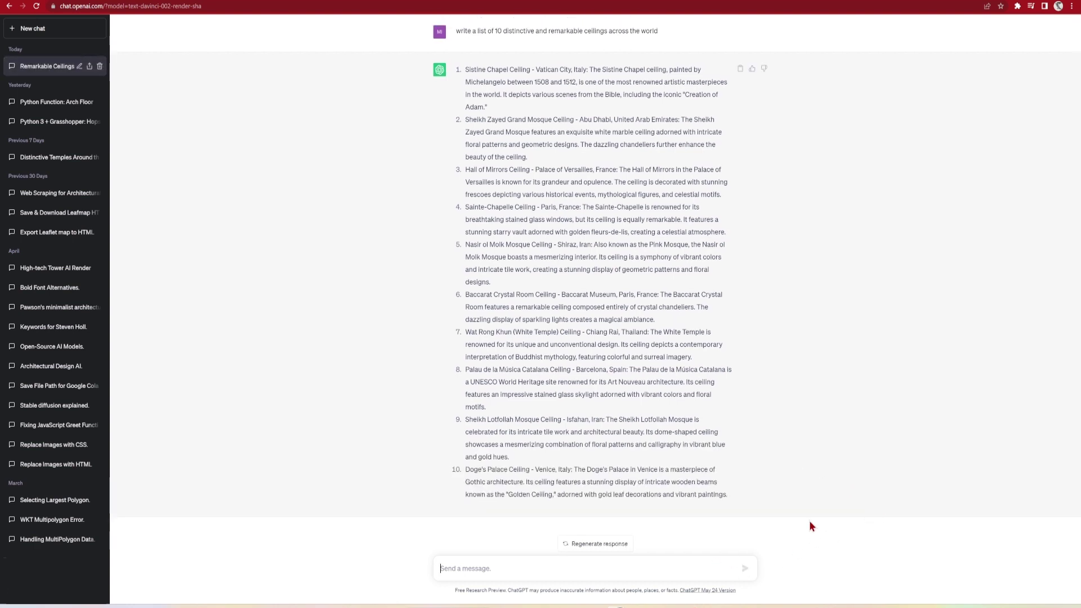
Have ChatGPT turn each ceiling into a detailed interior prompt sentence, then paste all ten into txt2img
text(take each of the names and append them to the sentance "a re)
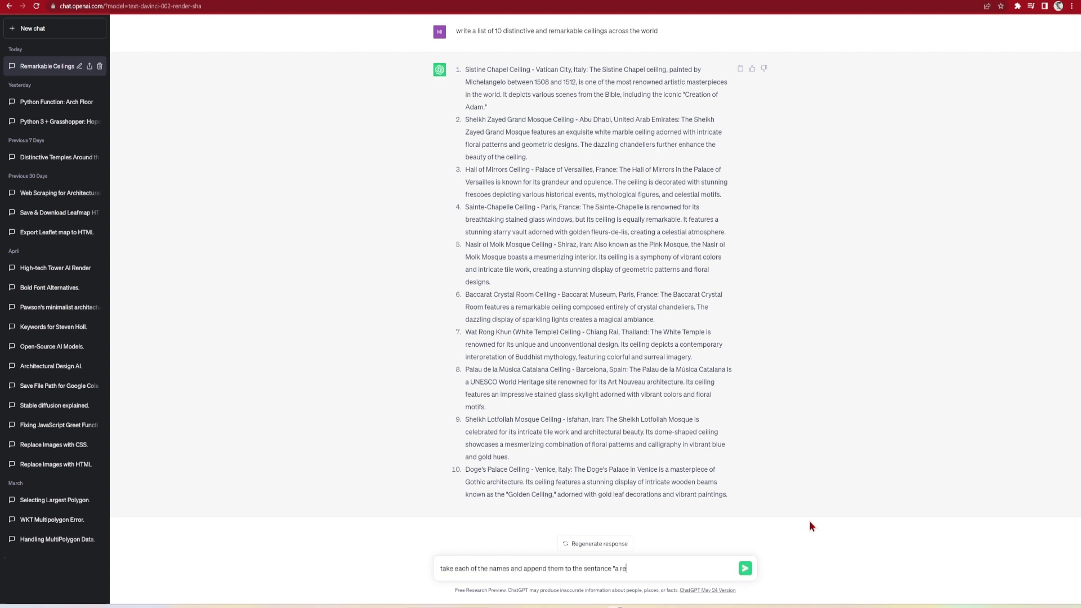
text(alistic, detailed interior architectural 3 point perspective, first per)
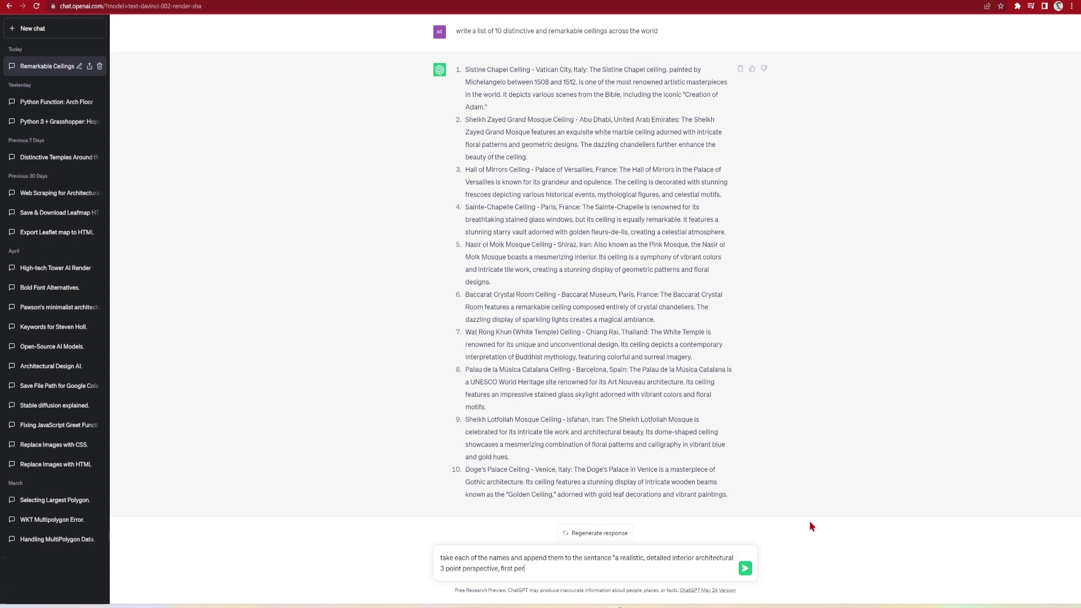
text(son view looking up to the ceiling of", and)
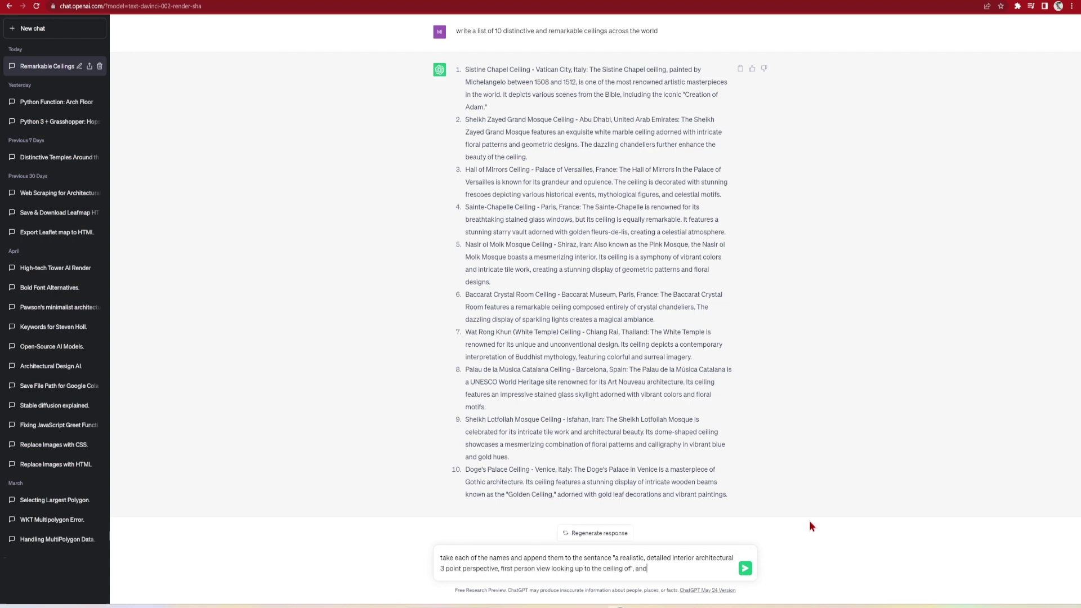
text( then add a comma at the end of each sentance and start a new line)
key(Return)
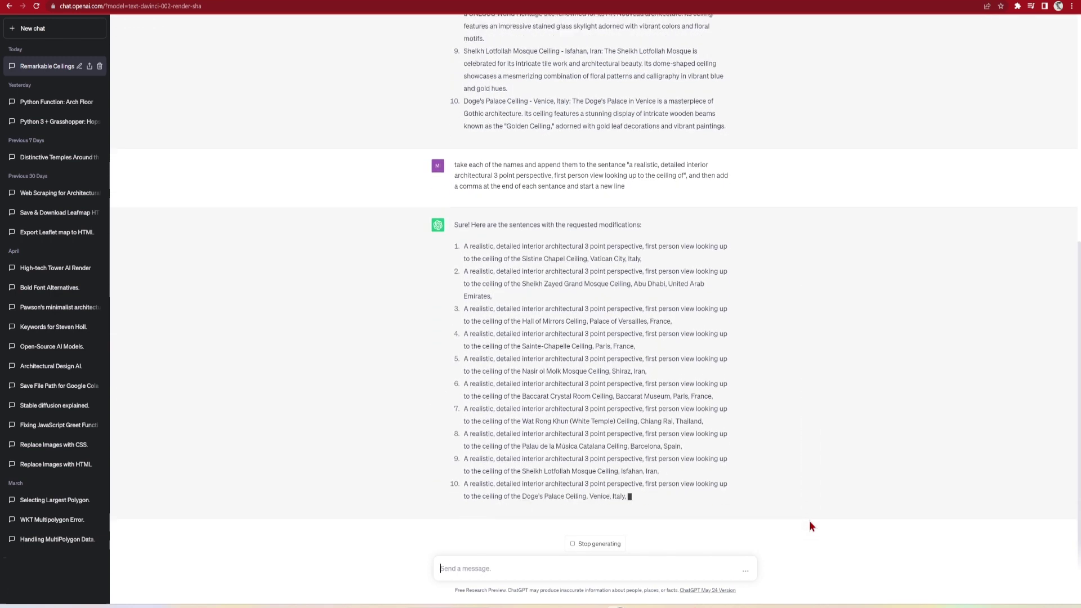
drag(646, 501, 463, 246)
key(ctrl+c)
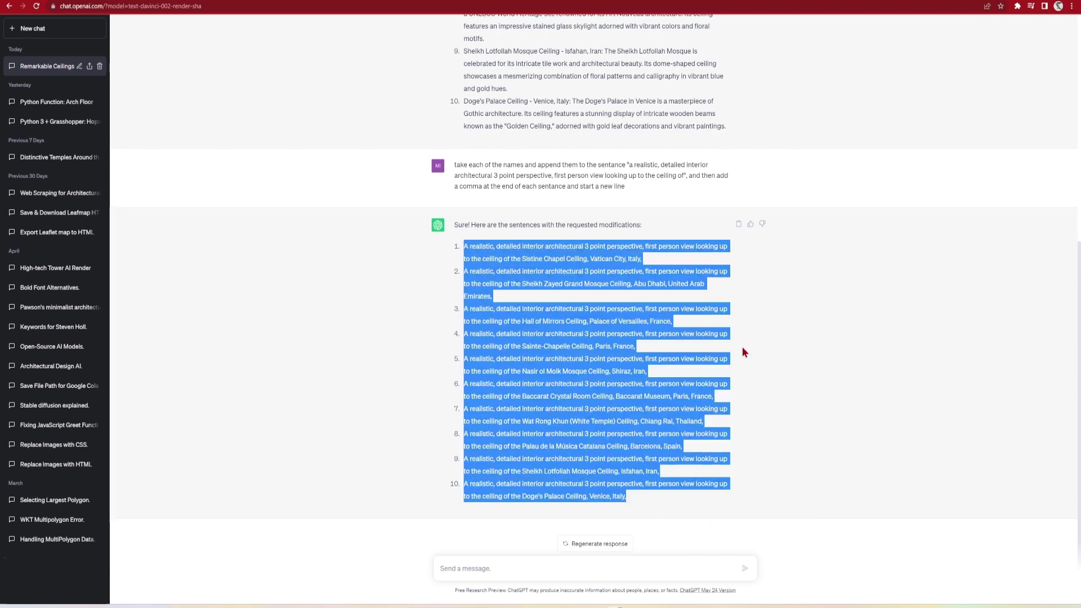
key(alt+Tab)
click(151, 100)
key(ctrl+v)
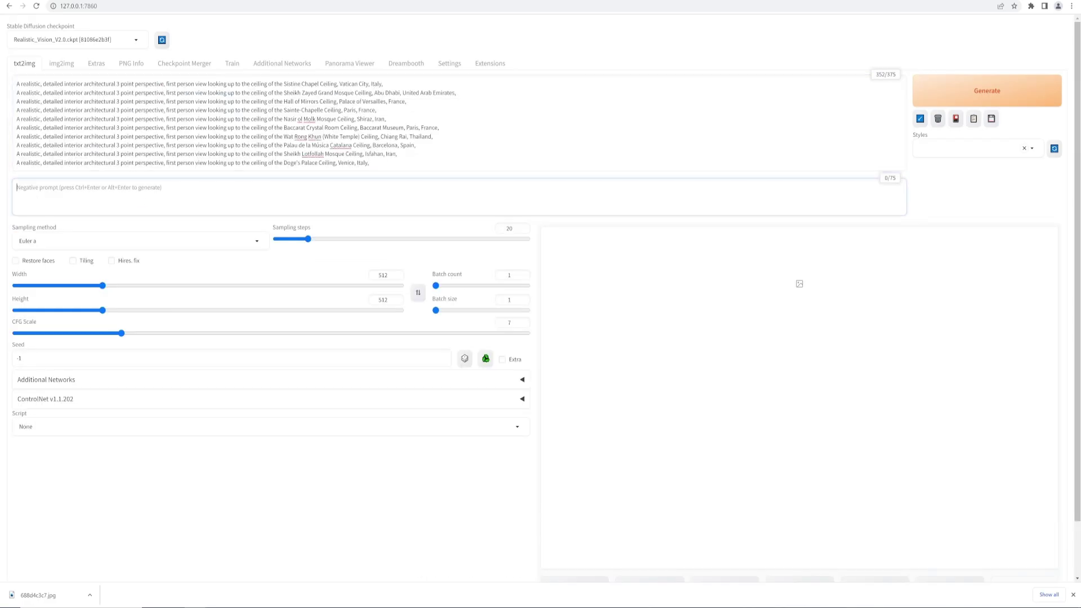
Enter the negative prompt (anime, fuzzy, blur, text…), set 30 steps, pick Prompt Travel and generate
text(anime, fuzzy, ugle, bad quality, grainy, people, blur, unfocused, text, distorted,)
click(325, 239)
click(29, 427)
click(79, 495)
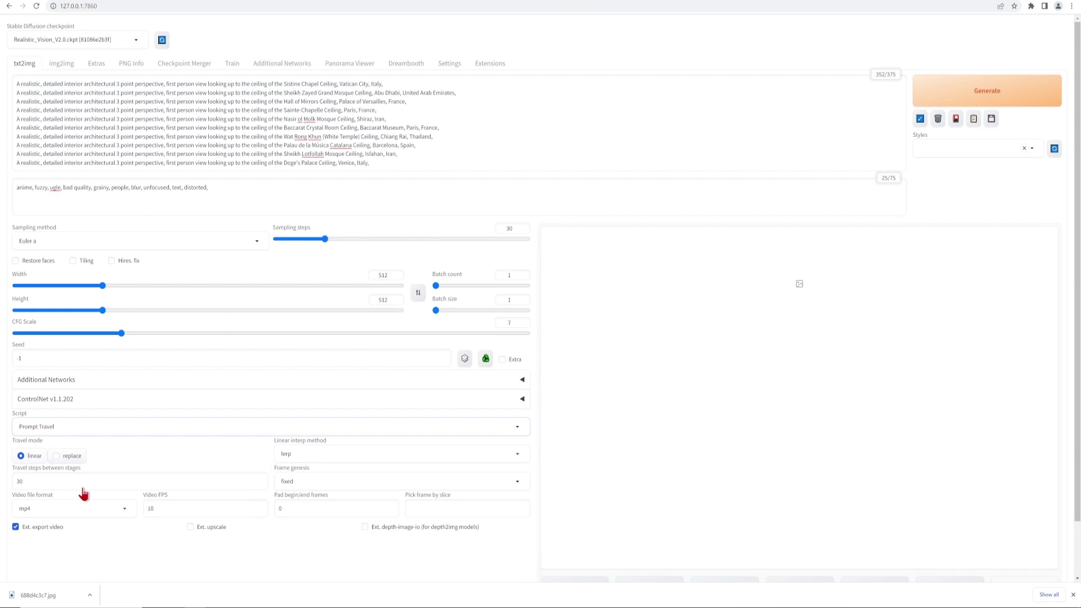
click(977, 103)
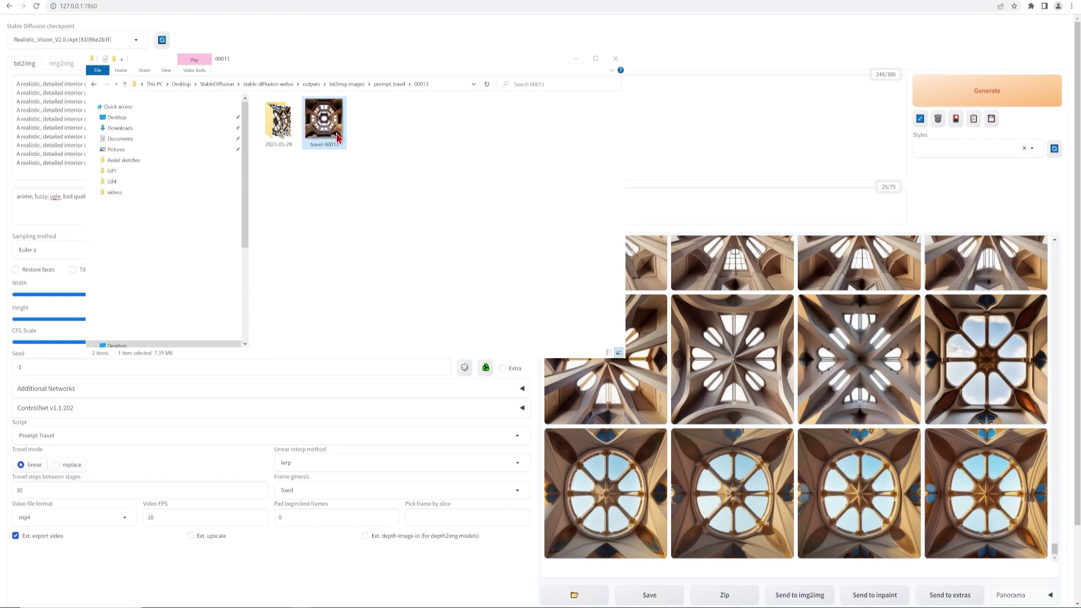
double_click(325, 123)
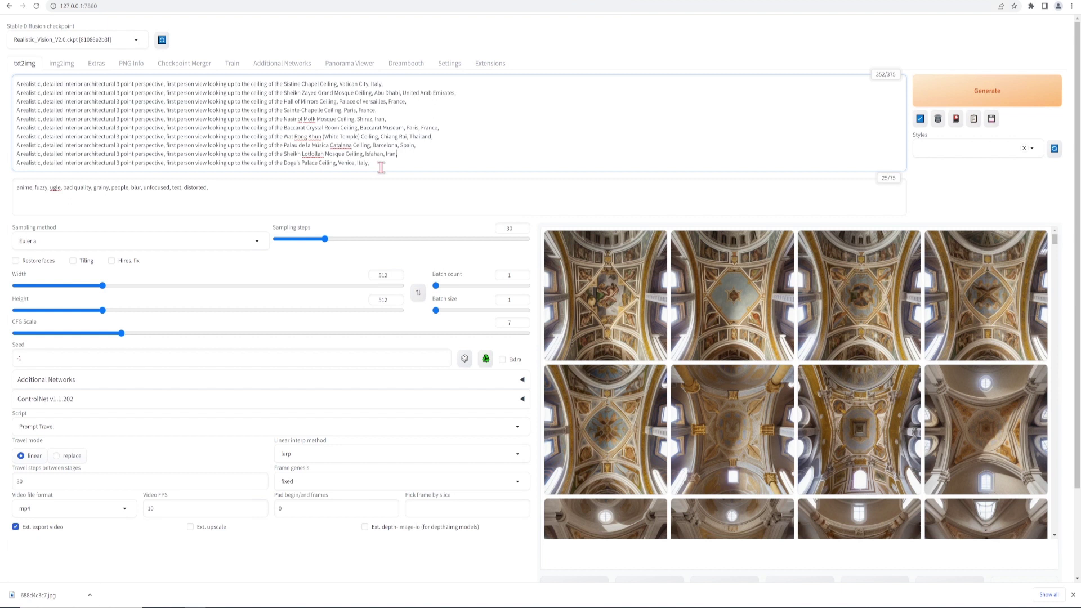
Replace the ceiling prompts with eight Tokyo-era prompts, set width 1024 and CFG 10, and generate
drag(374, 162, 14, 77)
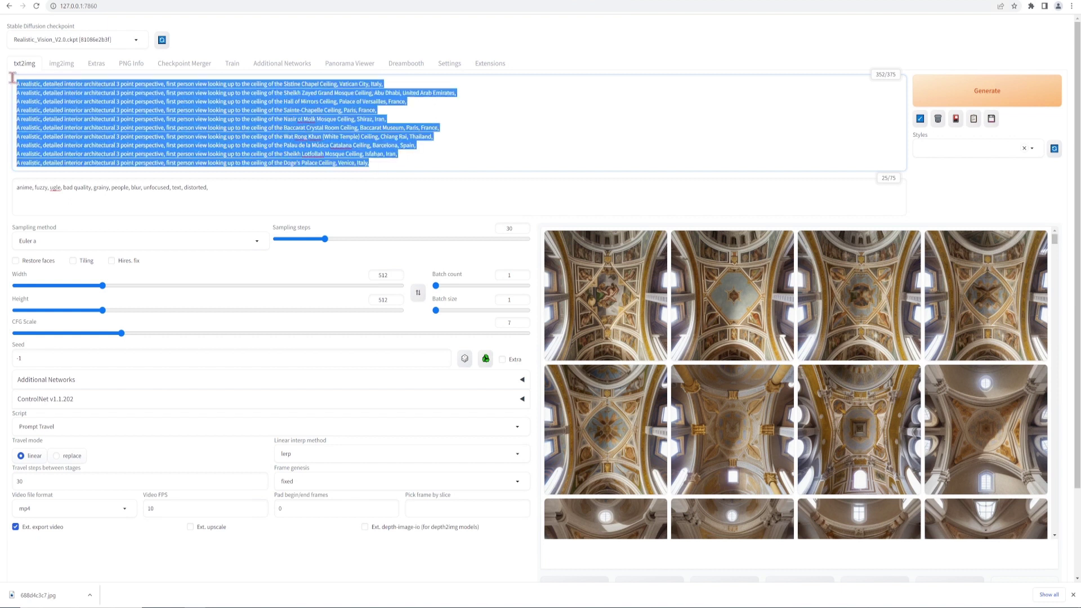
text(Architectural realistic view of the centre of the city in Japan Tokyo, low wooden buildings,  in the traditional edo period in 1800, Architectural realistic view of the centre of the city in Japan, Tokyo in the industrial meiji period 1900, Architectural realistic view of the centre of the city in Japan, Tokyo in the modern Shōwa  period 1940, Architectural realistic view of the centre of the city in Japan, Tokyo in the psot-ward period 1960, Architectural realistic view of the centre of the city  in Japan, Tokyo in 1980, Architectural realistic view of the centre of the city  in Japan, Tokyo in 2000, Architectural realistic view of the centre of the city  in Japan, Tokyo in 2040, Architectural realistic view of the centre of the city  in Japan, futuristic advanced Tokyo in 2100,)
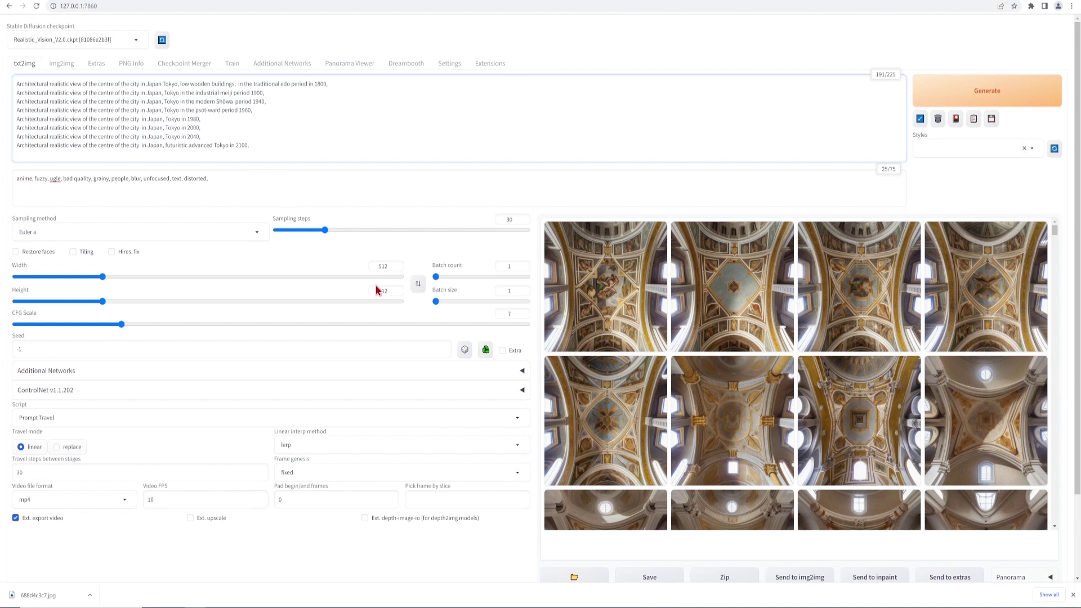
drag(393, 266, 359, 268)
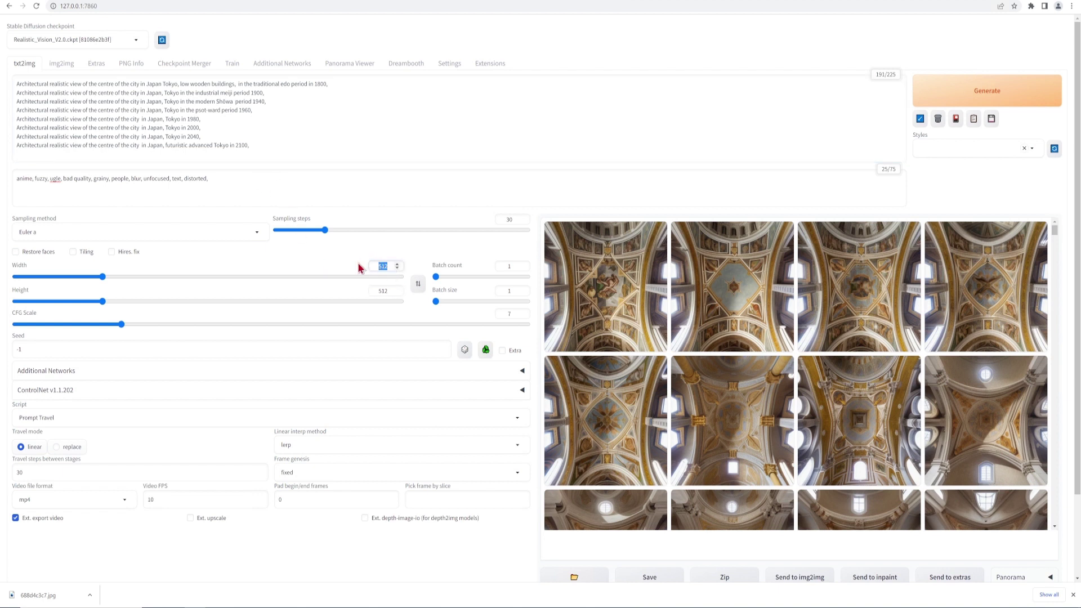
text(1)
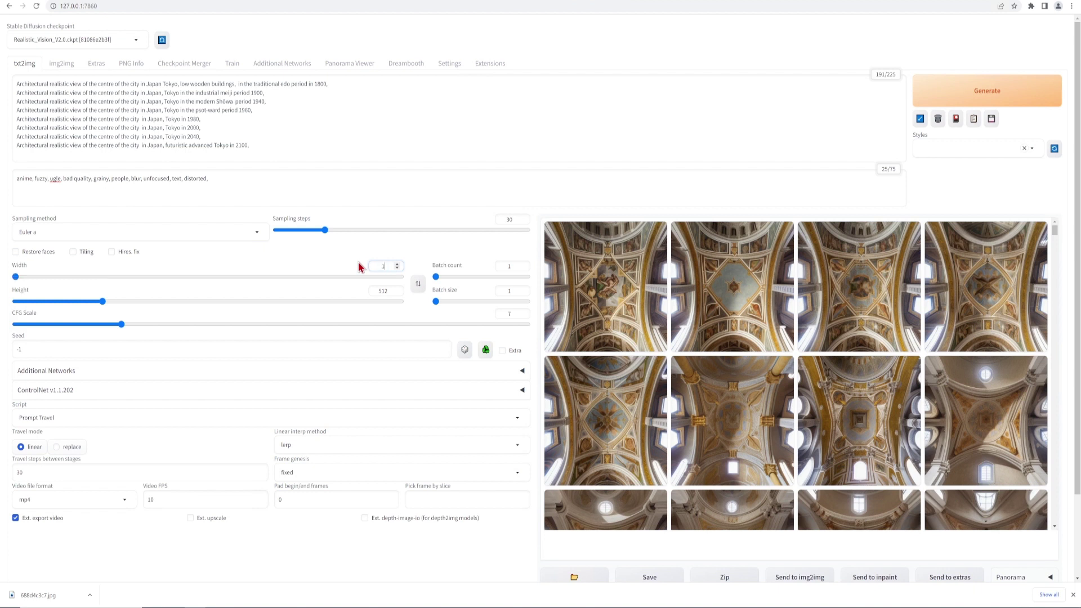
text(024)
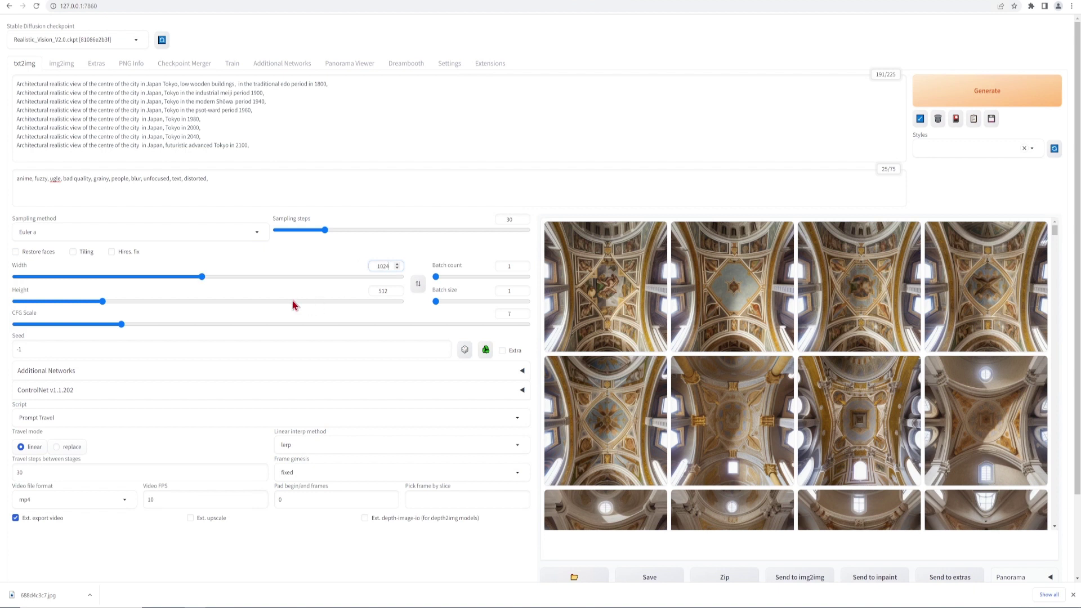
click(498, 314)
text(10)
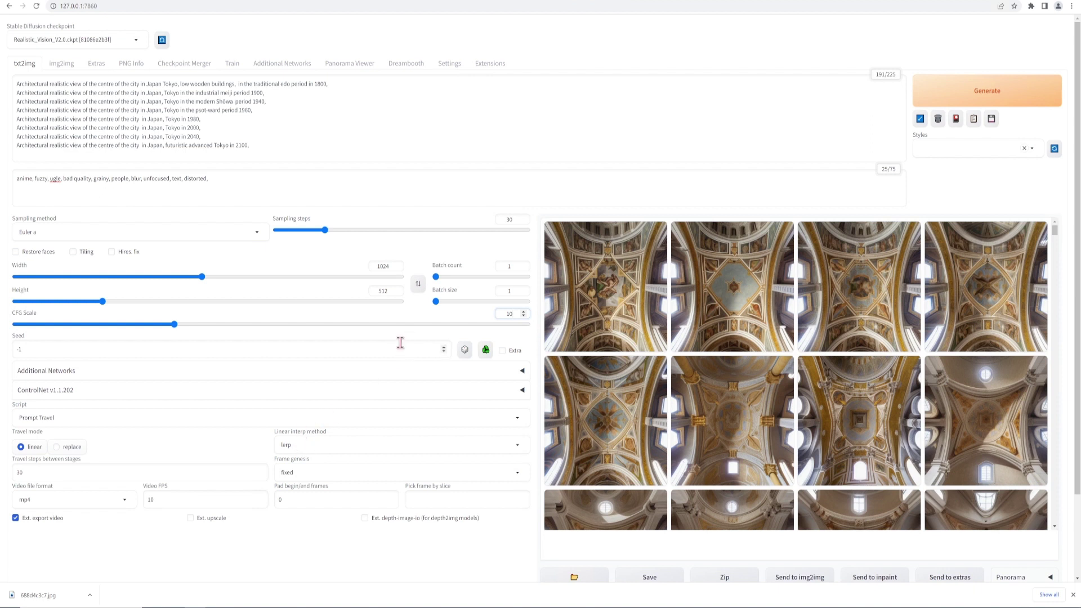
click(967, 94)
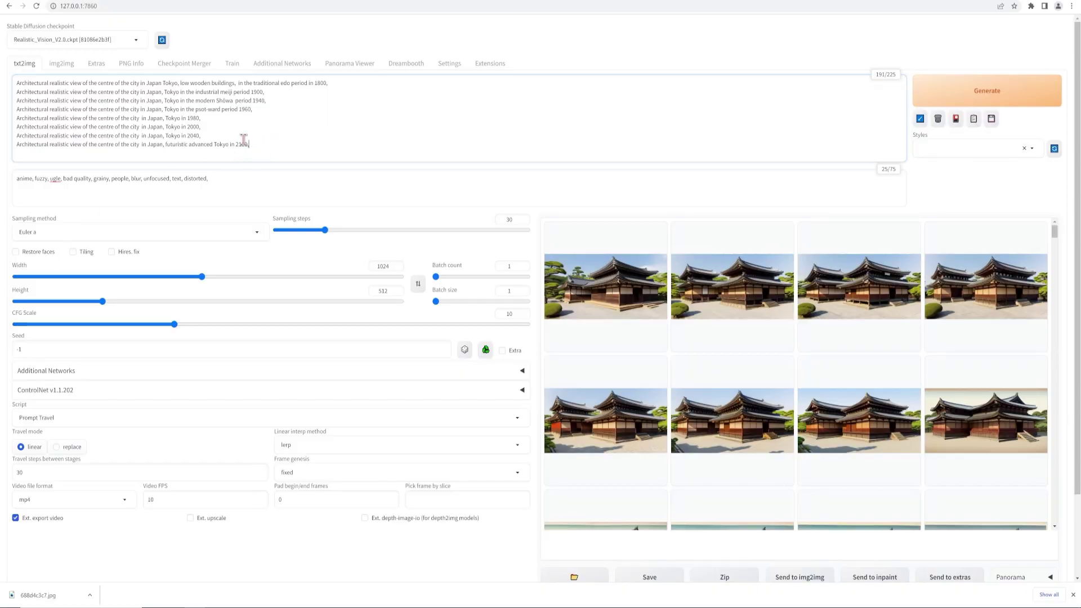
Replace the eight Tokyo prompts with longer street-view prompts, set CFG Scale 12, and generate
drag(243, 139, 13, 80)
text(Architectural realistic view, two point perspective, first person, looking down central street in city in Japan Tokyo, low wooden buildings,  in the traditional Edo period style in the year 1800, Architectural realistic view, two point perspective, first person, looking down central street in city in Japan Tokyo in the industrial meiji period 1900, Architectural realistic view, two point perspective, first person, looking down central street in city in Japan Tokyo in the modern Shōwa  period 1940, Architectural realistic view, two point perspective, first person, looking down central street in city in Japan Tokyo in the psot-ward period 1960, Architectural realistic view, two point perspective, first person, looking down central street in city in Japan Tokyo in 1980, Architectural realistic view, two point perspective, first person, looking down central street in city in Japan Tokyo in 2000, Architectural realistic view, two point perspective, first person, looking down central street in city in Japan Tokyo in 2040, Architectural realistic view, two point perspective, first person, looking down central street in city in Japan, futuristic advanced, cyberpunk Tokyo in 2100,)
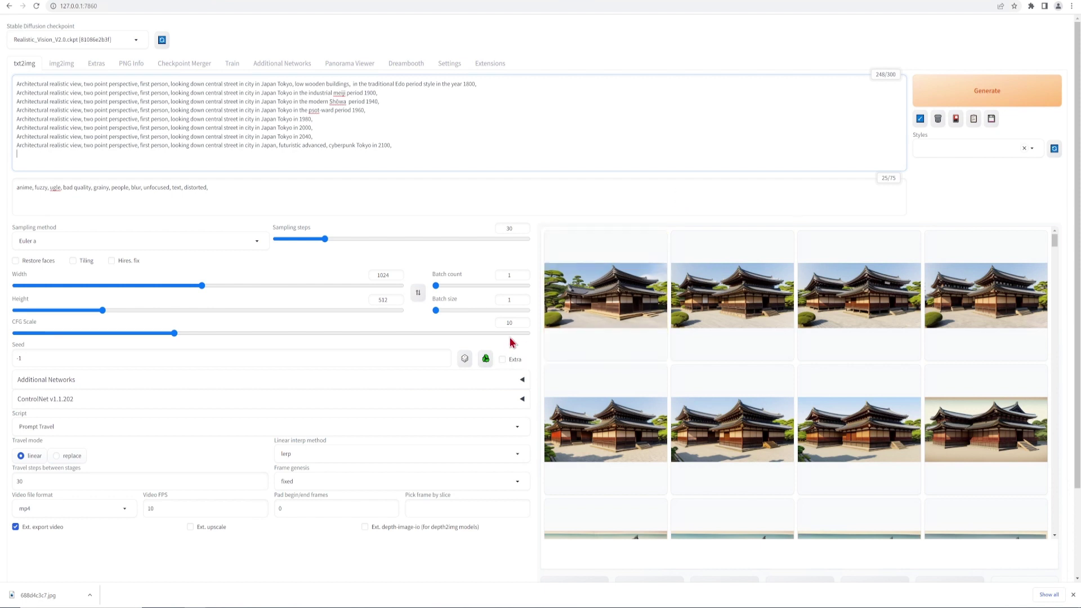
click(524, 320)
click(524, 320)
key(ctrl+Return)
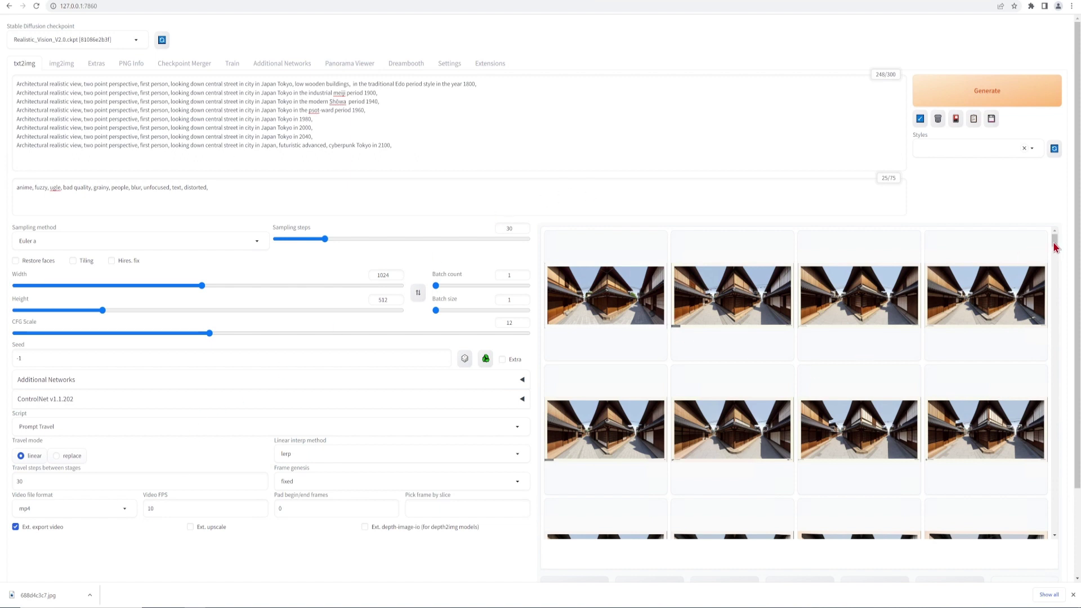
scroll(984, 309, down, 10)
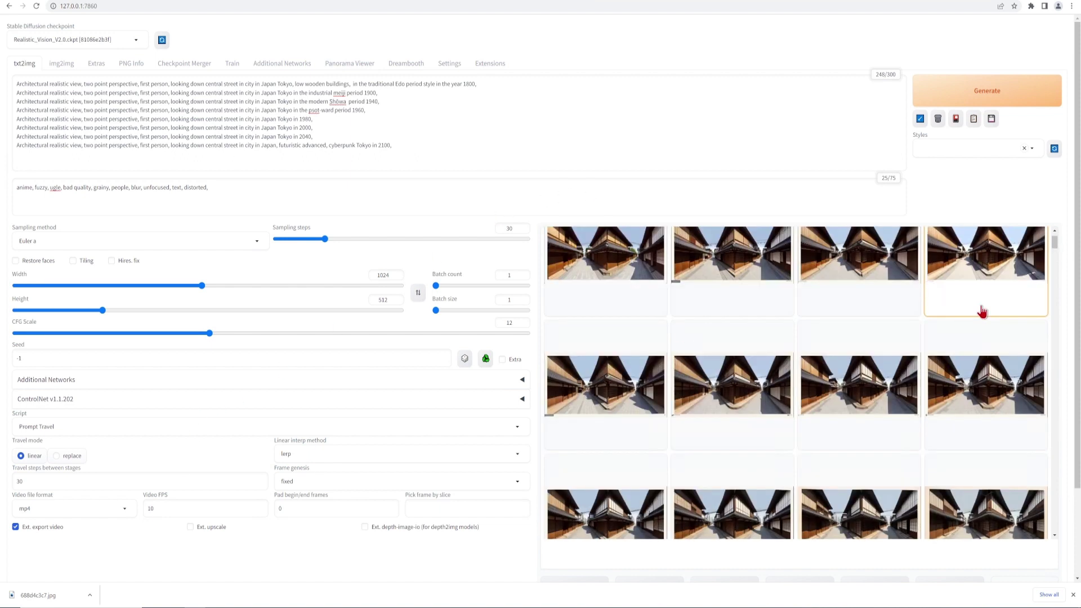
scroll(912, 343, down, 5)
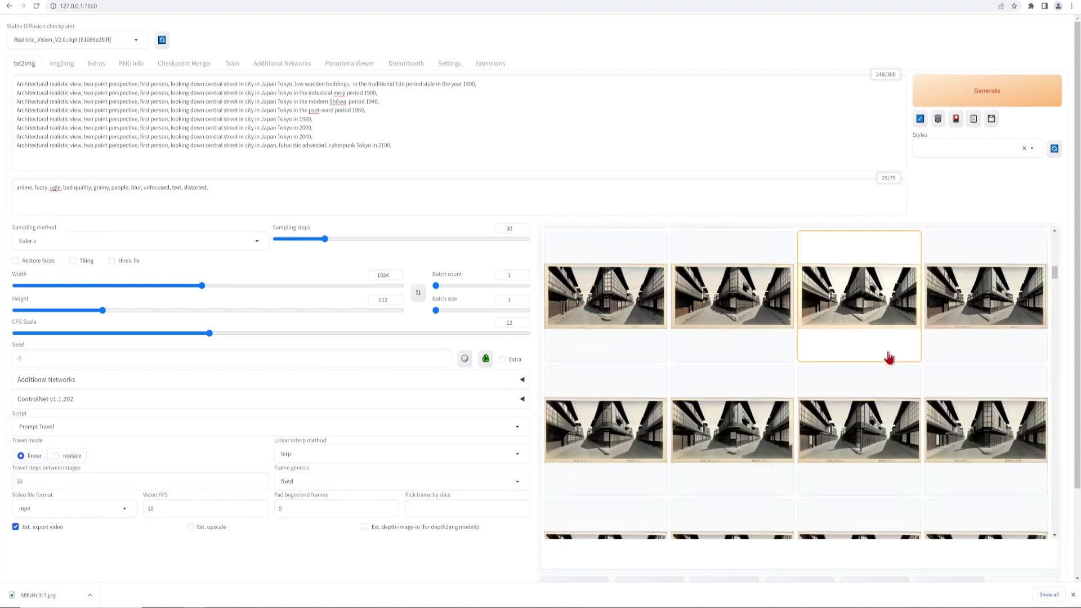
scroll(929, 385, down, 8)
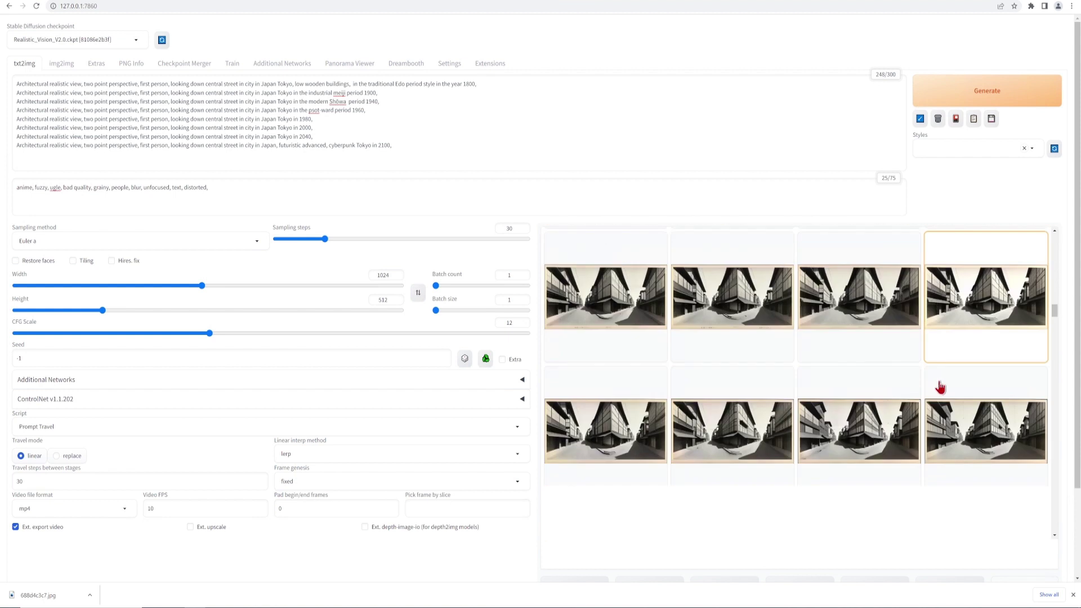
scroll(940, 388, down, 8)
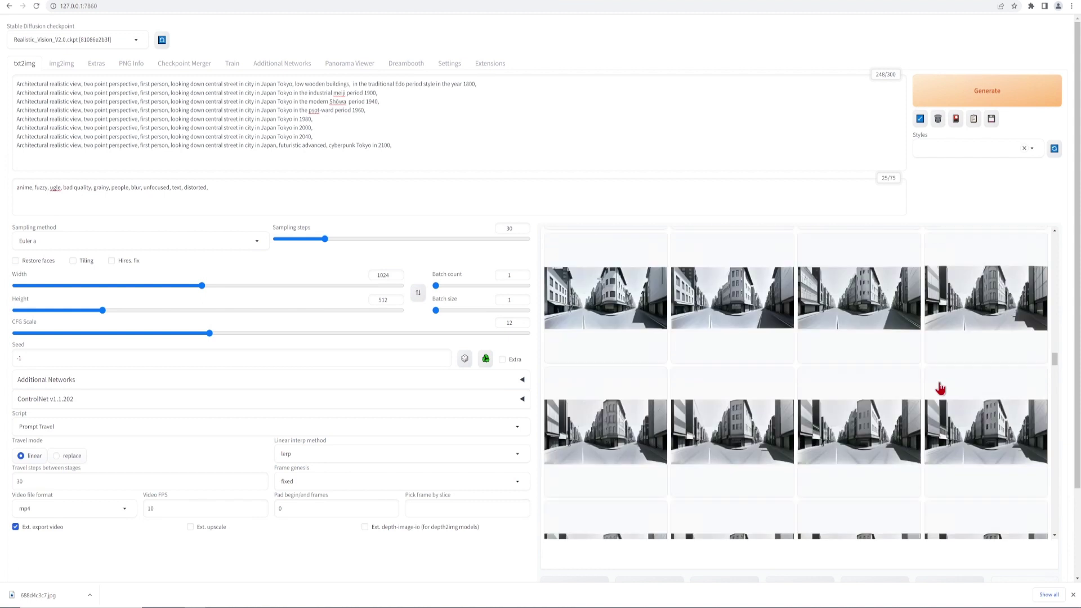
scroll(940, 389, down, 8)
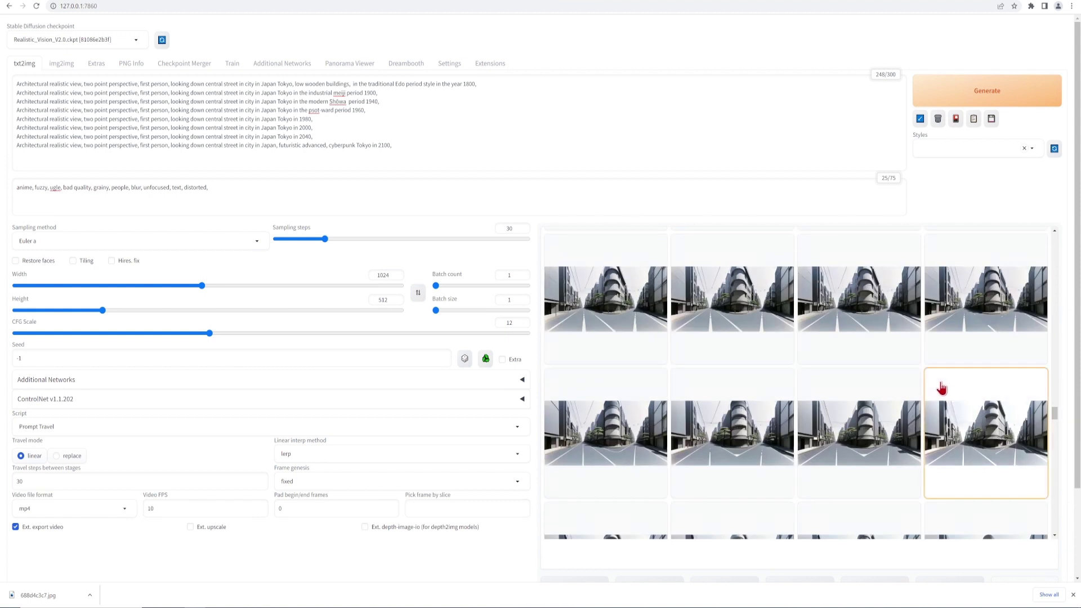
scroll(944, 387, down, 8)
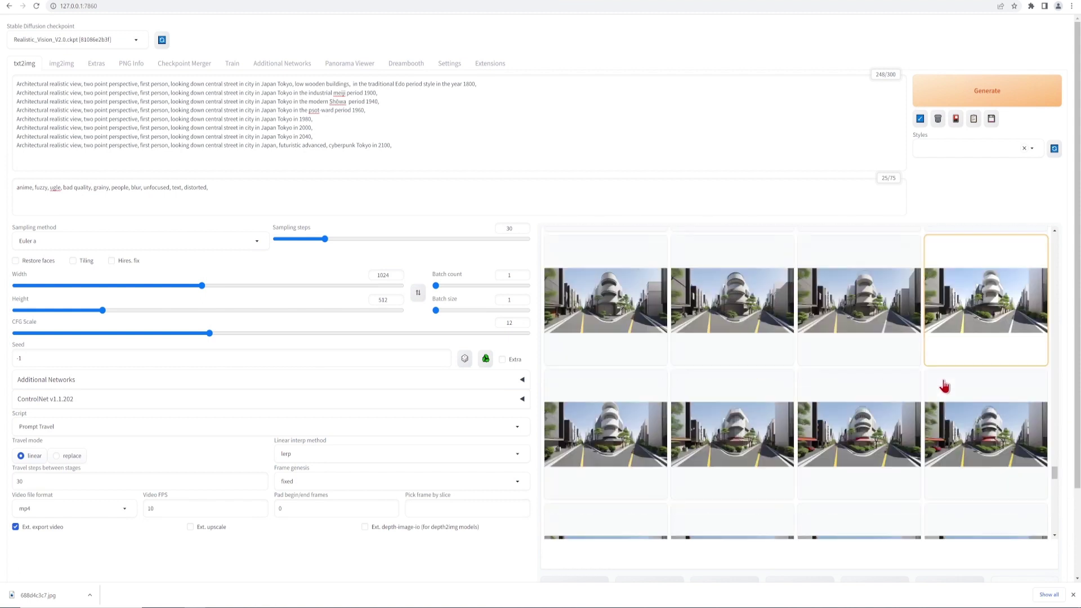
scroll(944, 385, down, 3)
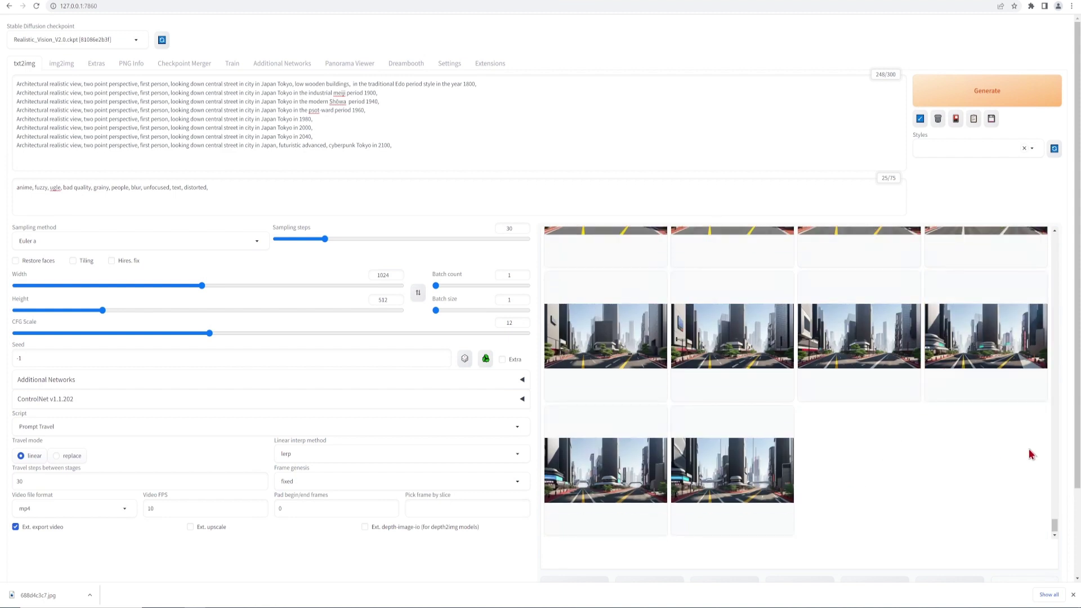
scroll(1067, 441, down, 2)
Play travel-00021 from the outputs folder and move the player window aside
click(591, 500)
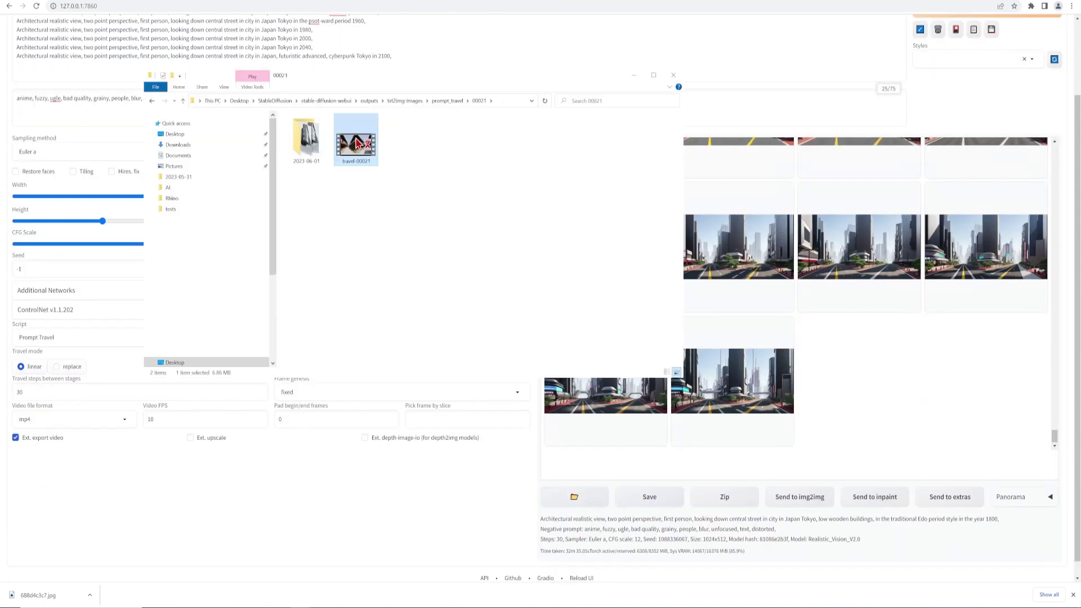
double_click(356, 141)
drag(553, 60, 410, 102)
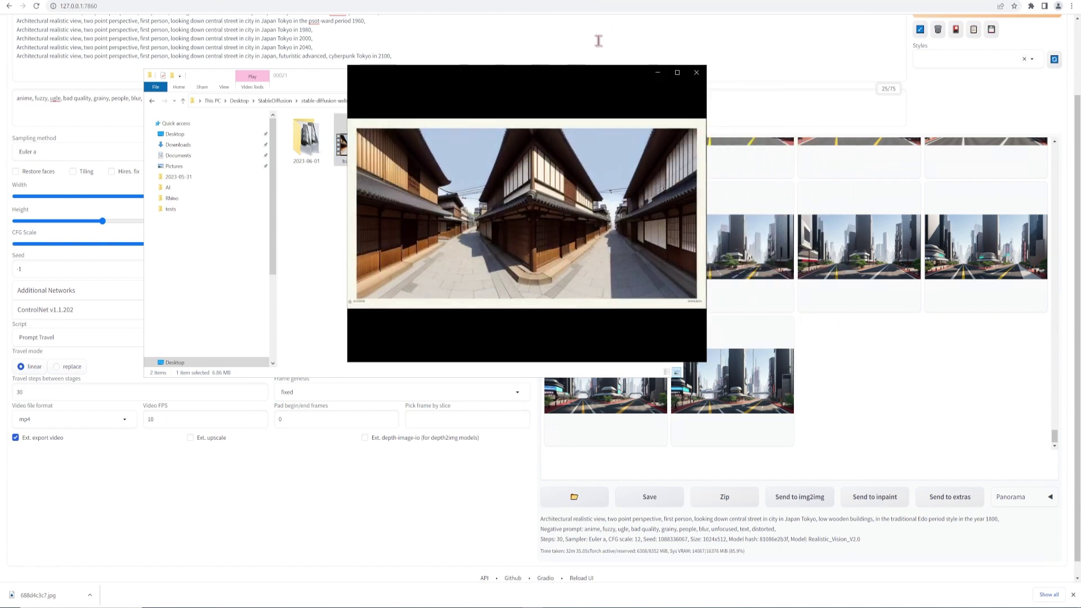